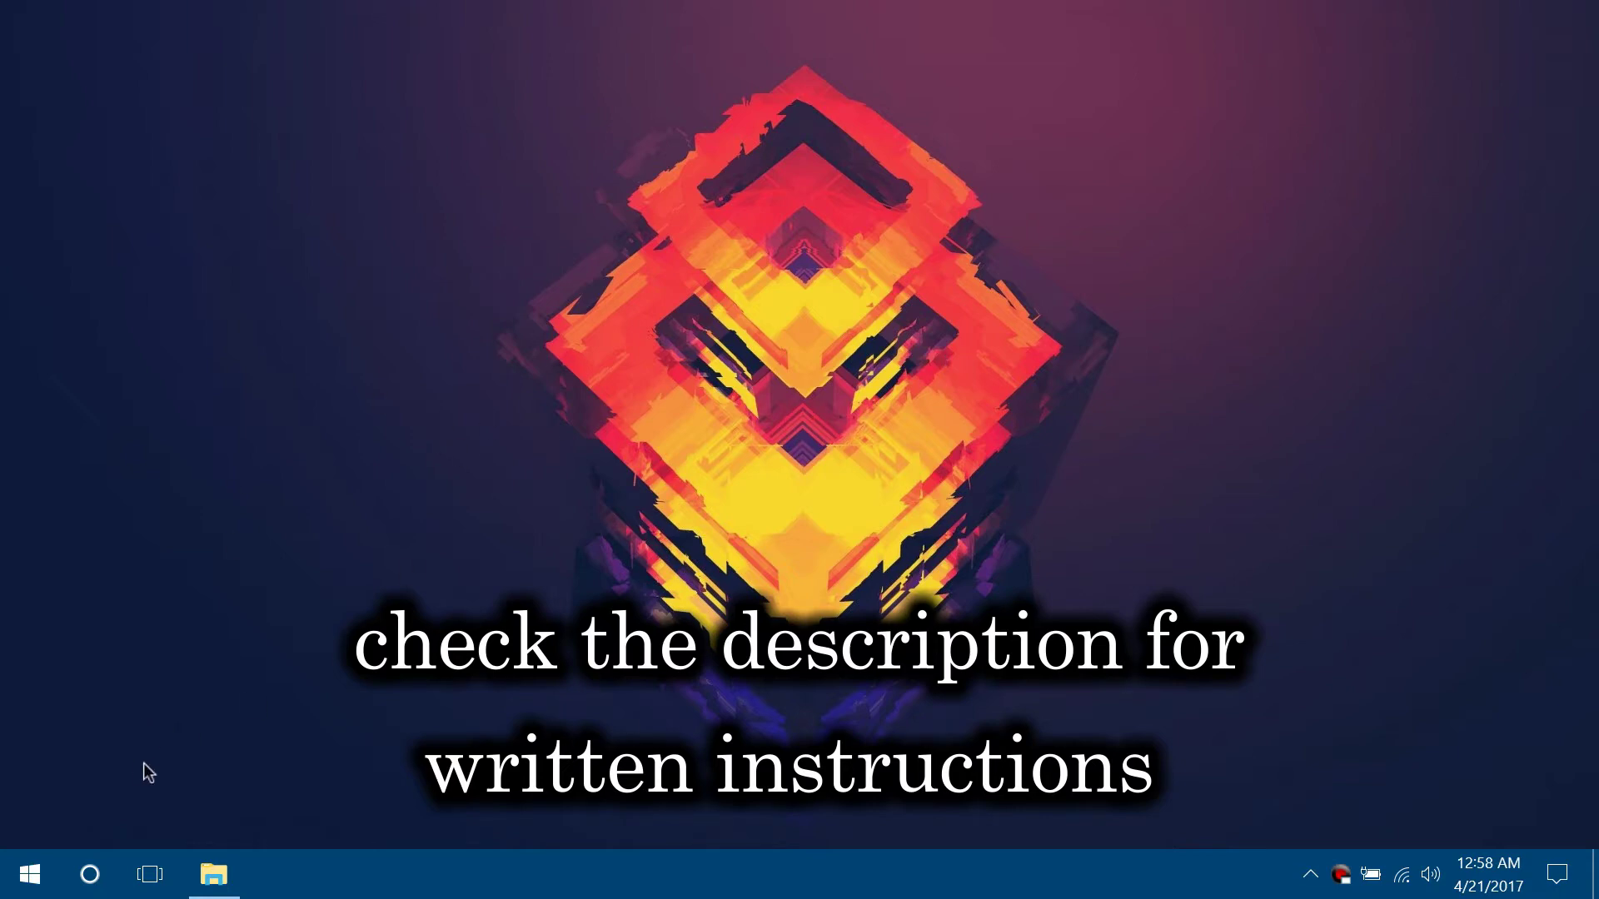
# - Launch Command Prompt as administrator from a Windows Search for cmd
pyautogui.click(88, 875)
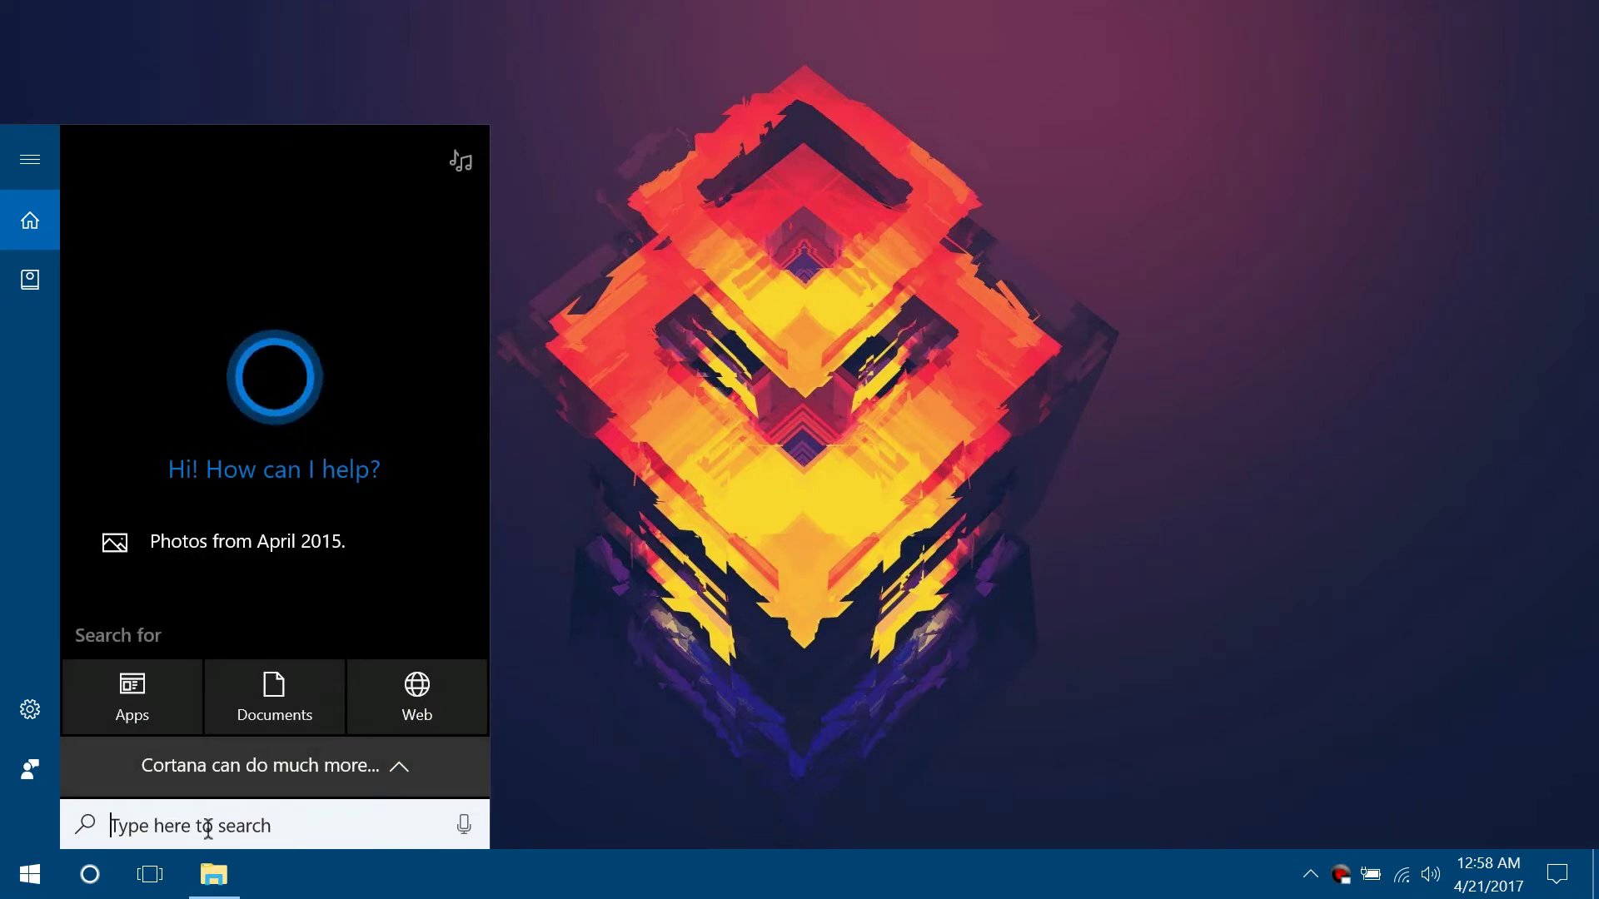
pyautogui.write('cmd')
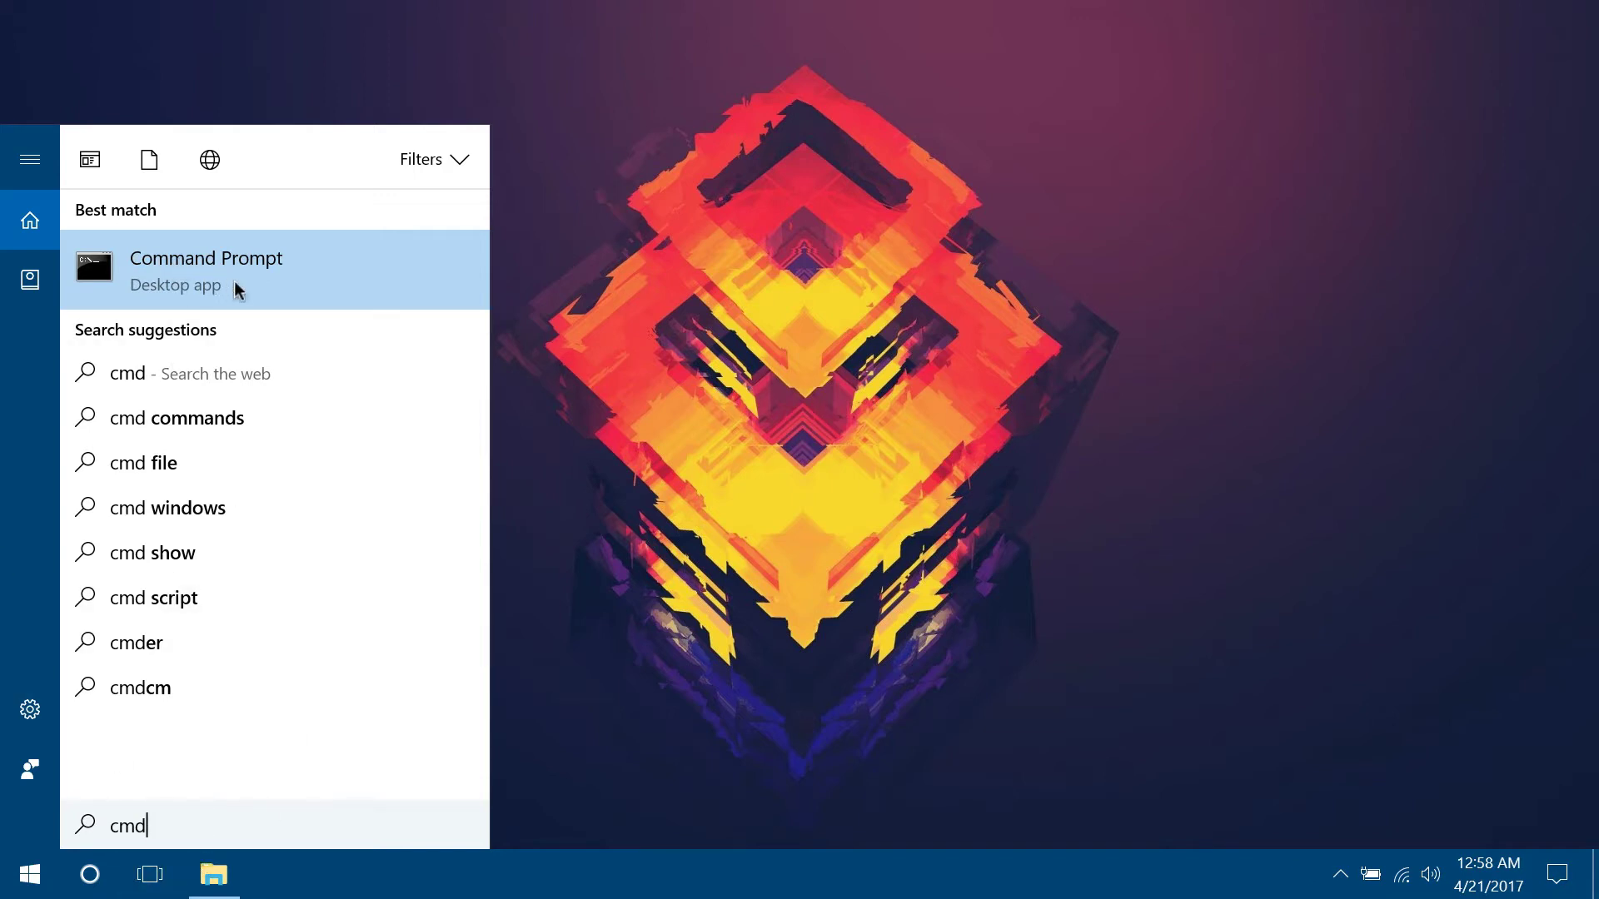
pyautogui.rightClick(191, 263)
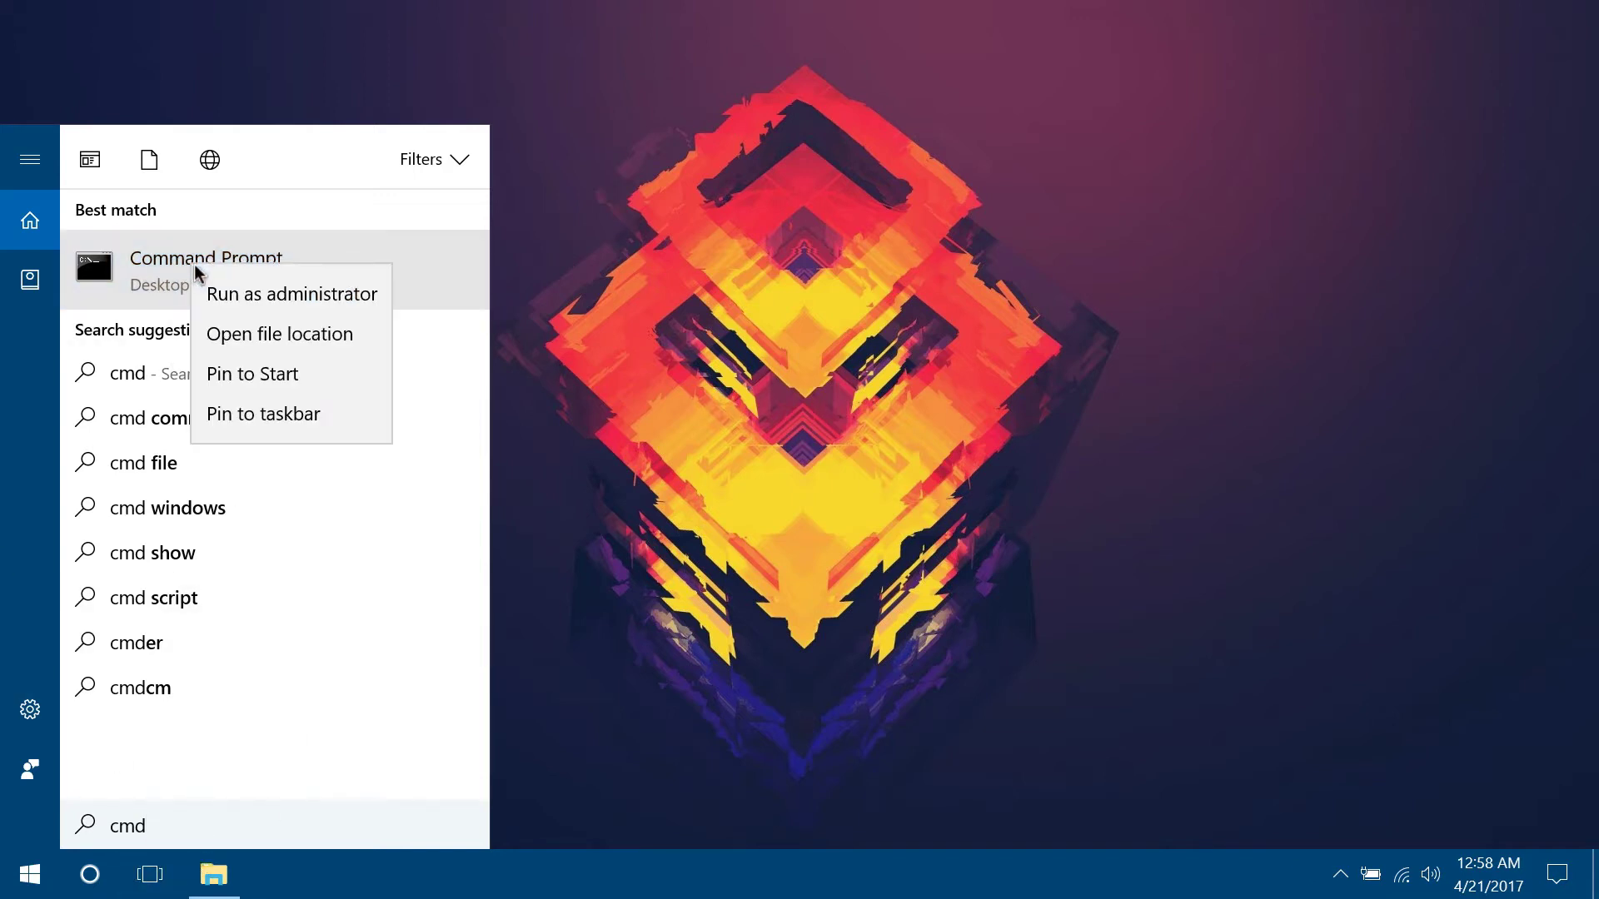
pyautogui.click(281, 297)
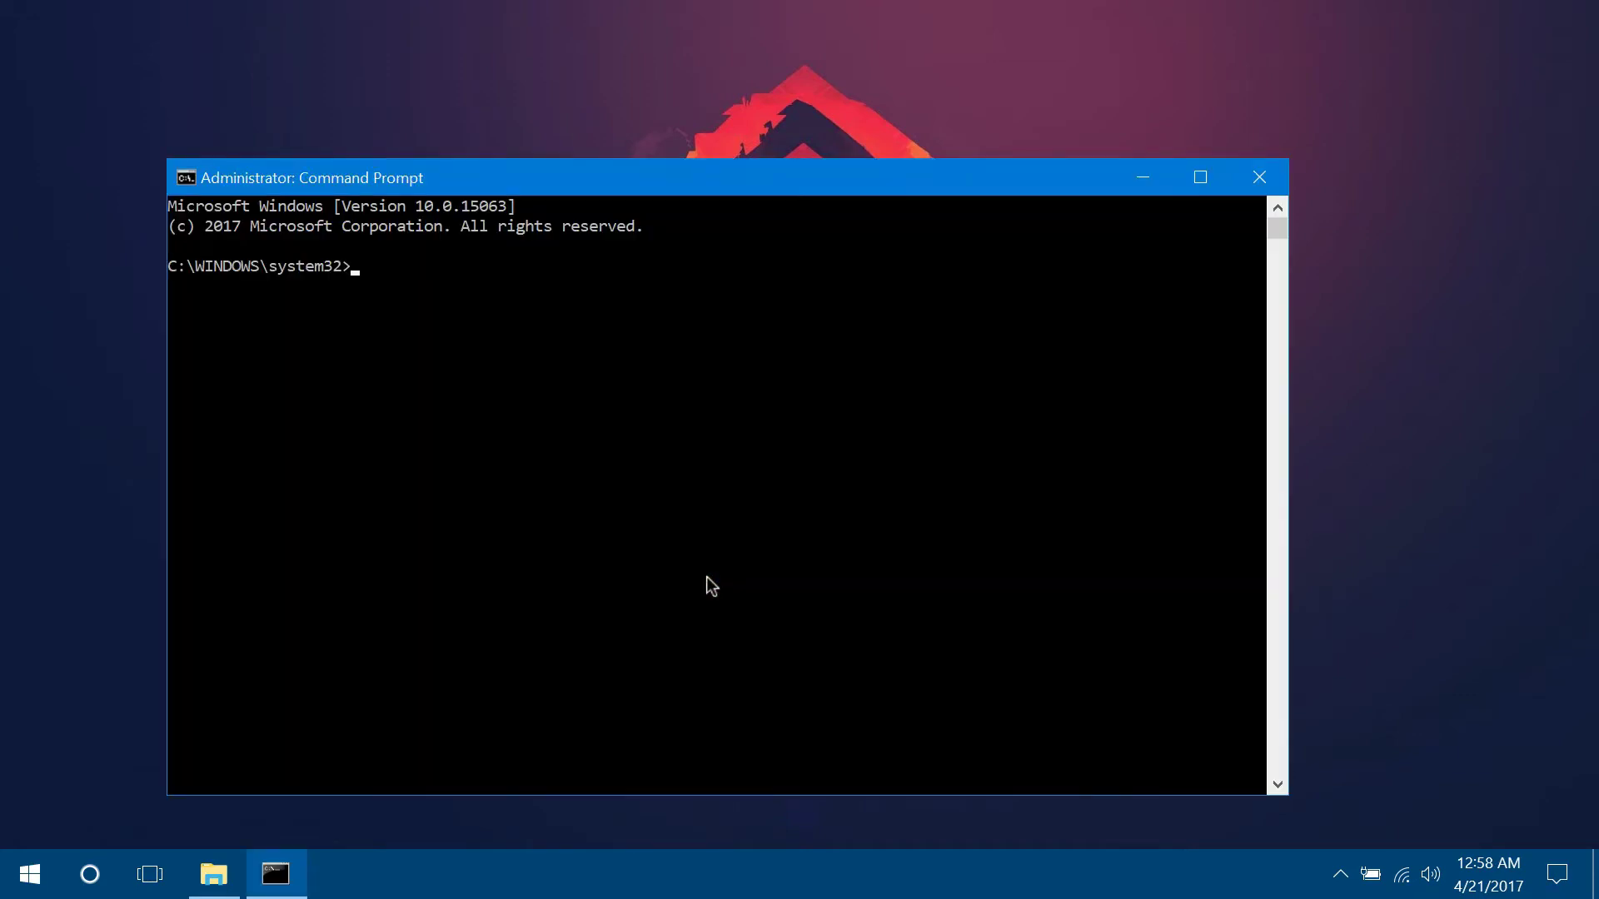
pyautogui.write('netsh ')
pyautogui.write('wla')
pyautogui.write('n')
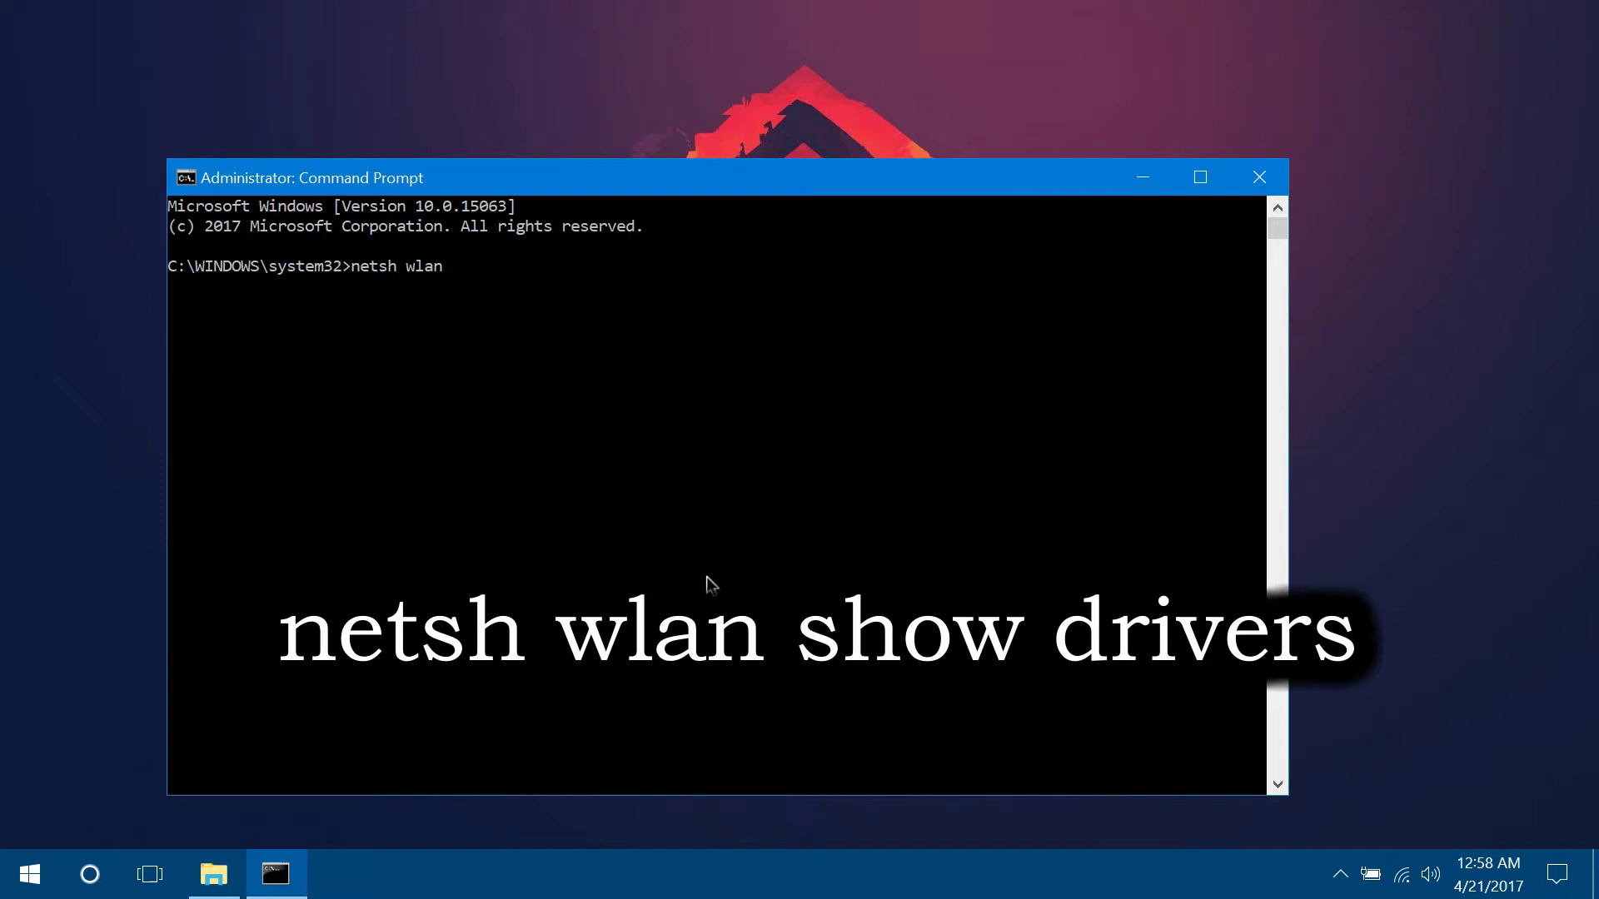
pyautogui.write(' show dri')
pyautogui.write('vers')
# - Run netsh wlan show drivers to confirm Hosted network supported: Yes
pyautogui.press('Return')
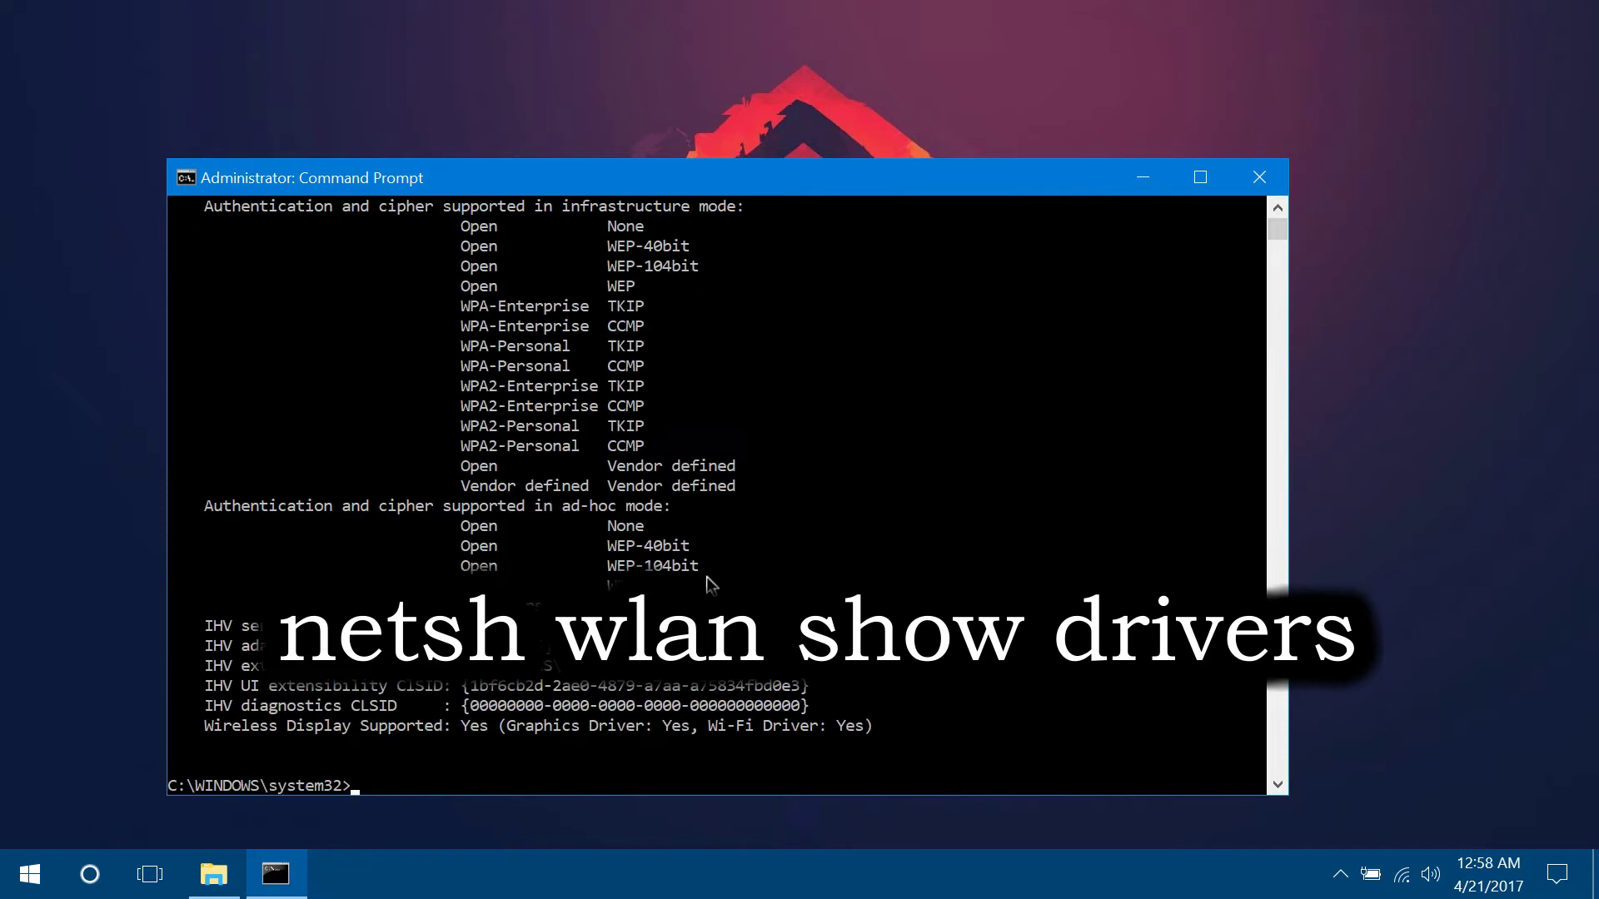
pyautogui.scroll(2, 706, 583)
pyautogui.scroll(2, 709, 586)
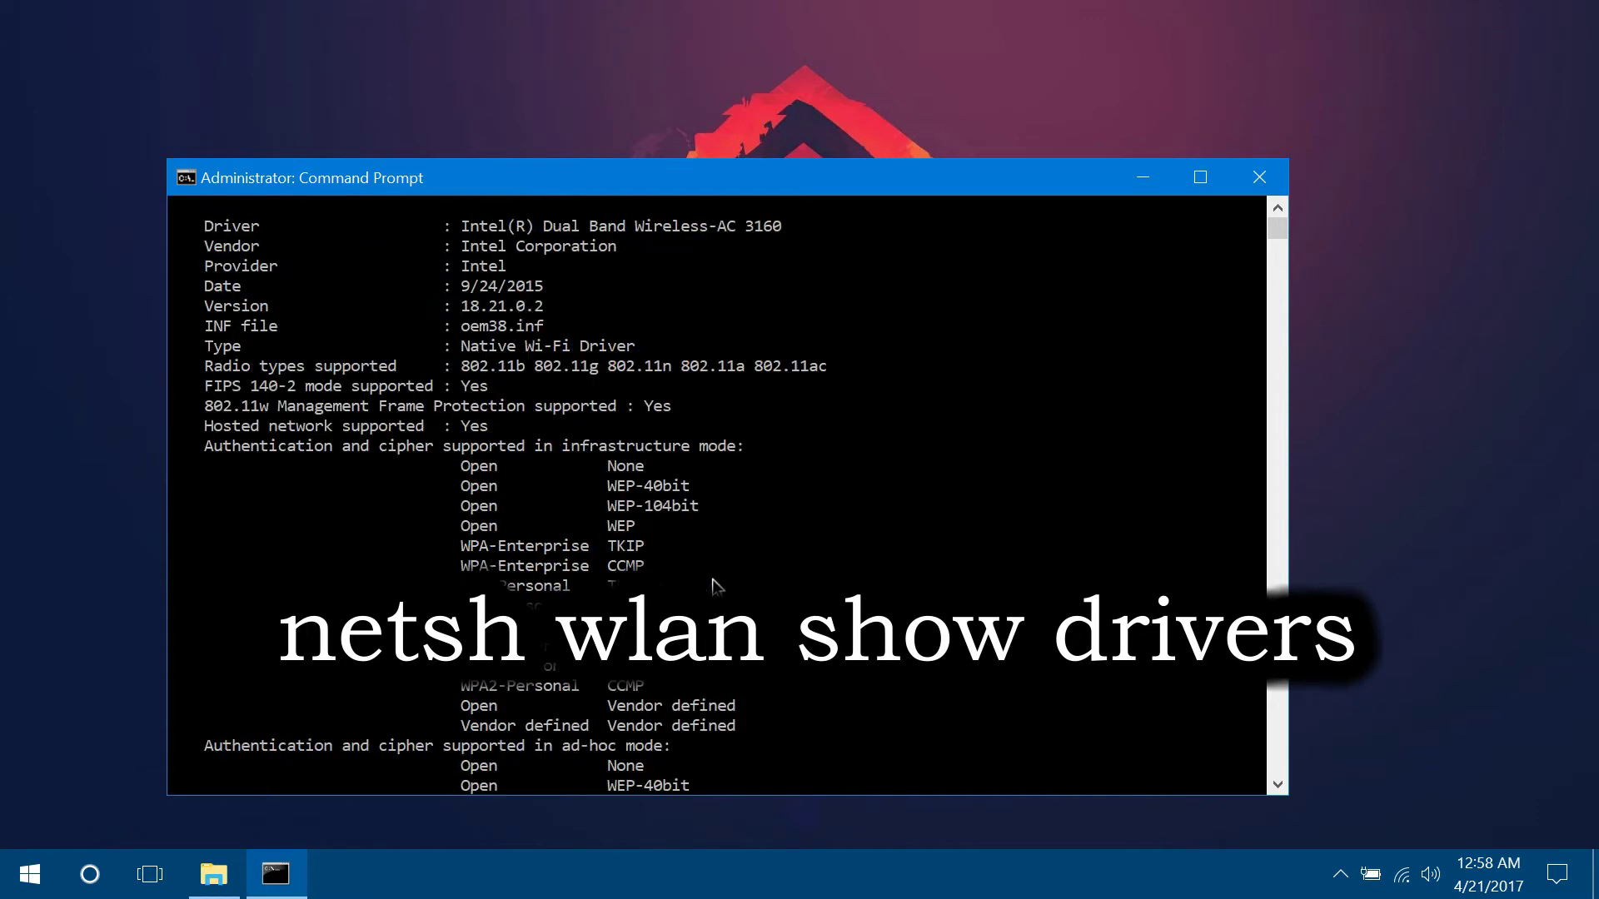
pyautogui.scroll(2, 712, 586)
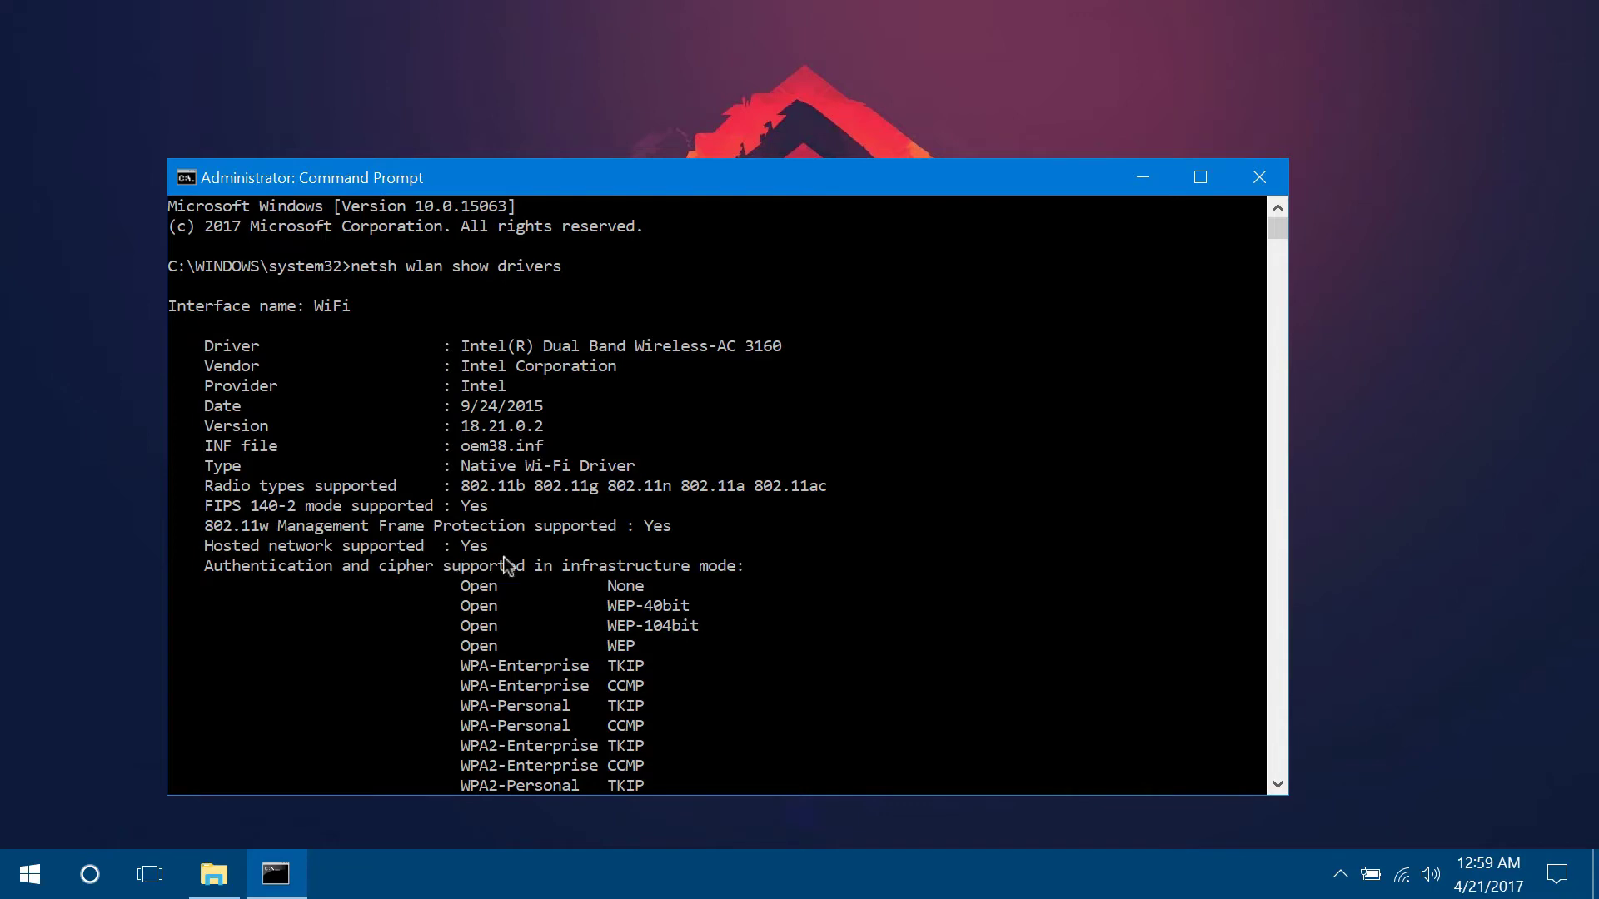
pyautogui.scroll(-3, 487, 550)
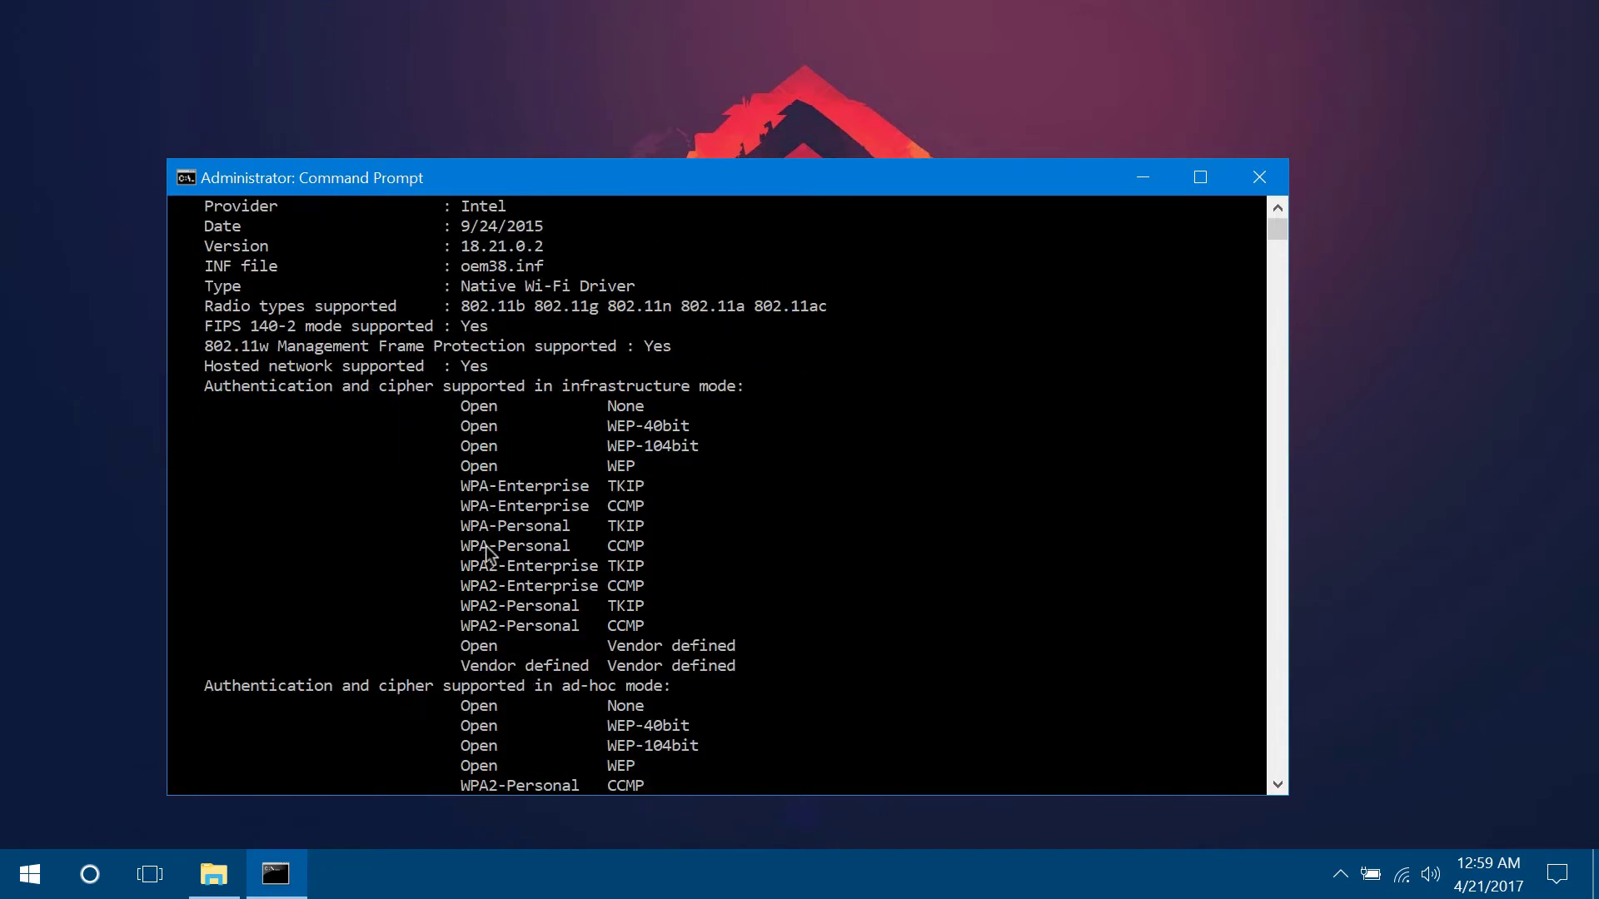
pyautogui.scroll(-3, 475, 550)
pyautogui.scroll(-3, 463, 555)
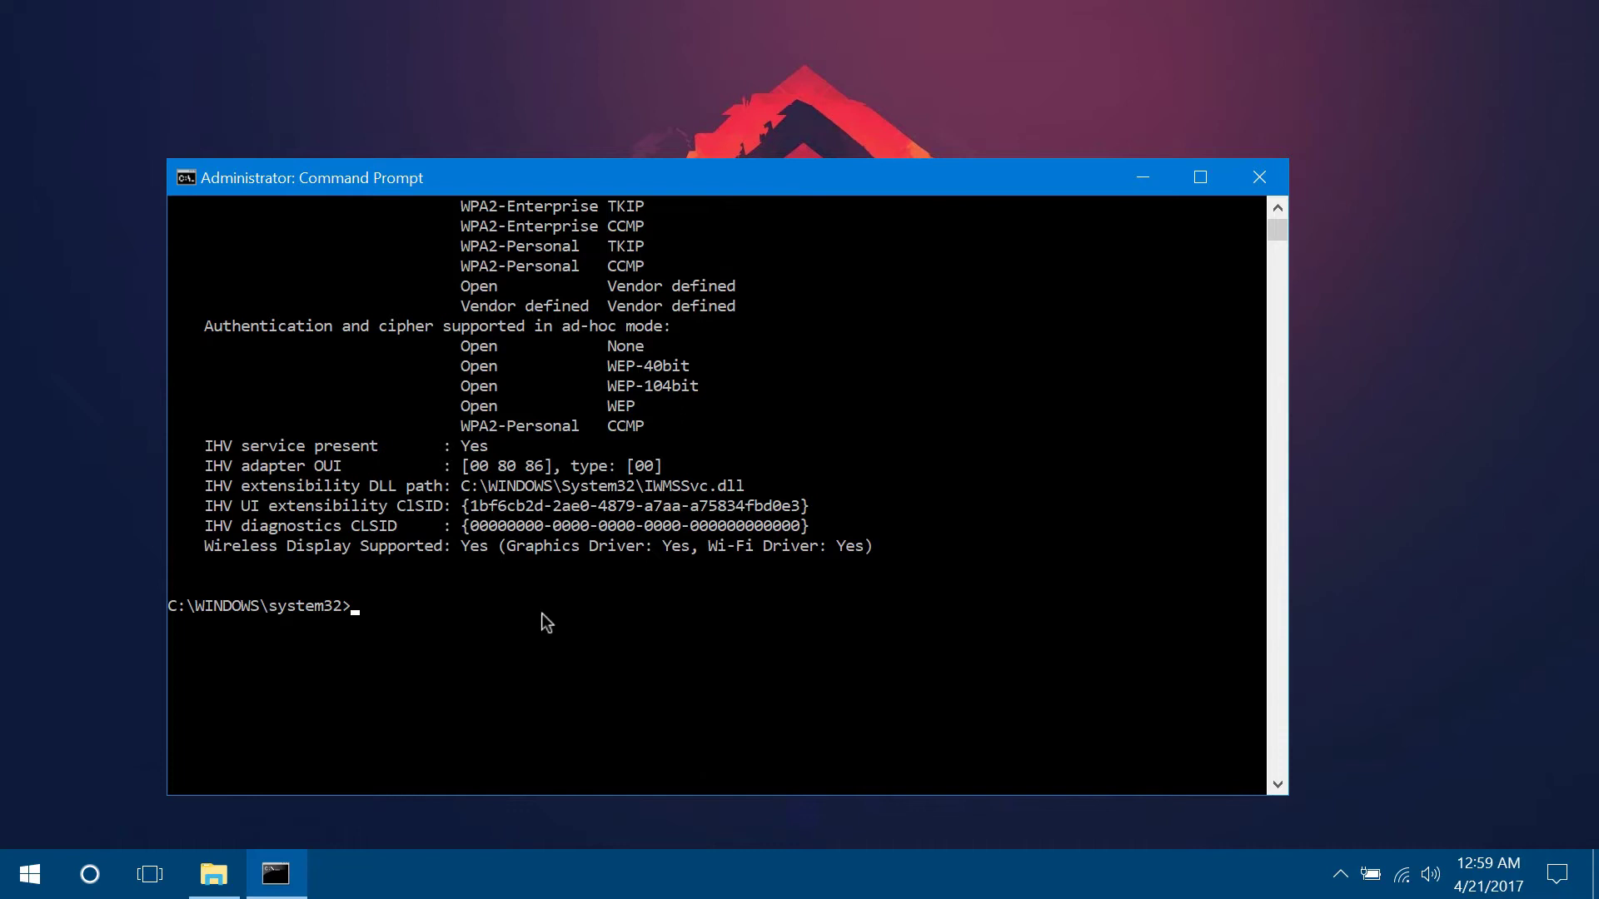
pyautogui.scroll(-1, 480, 612)
pyautogui.scroll(-1, 480, 612)
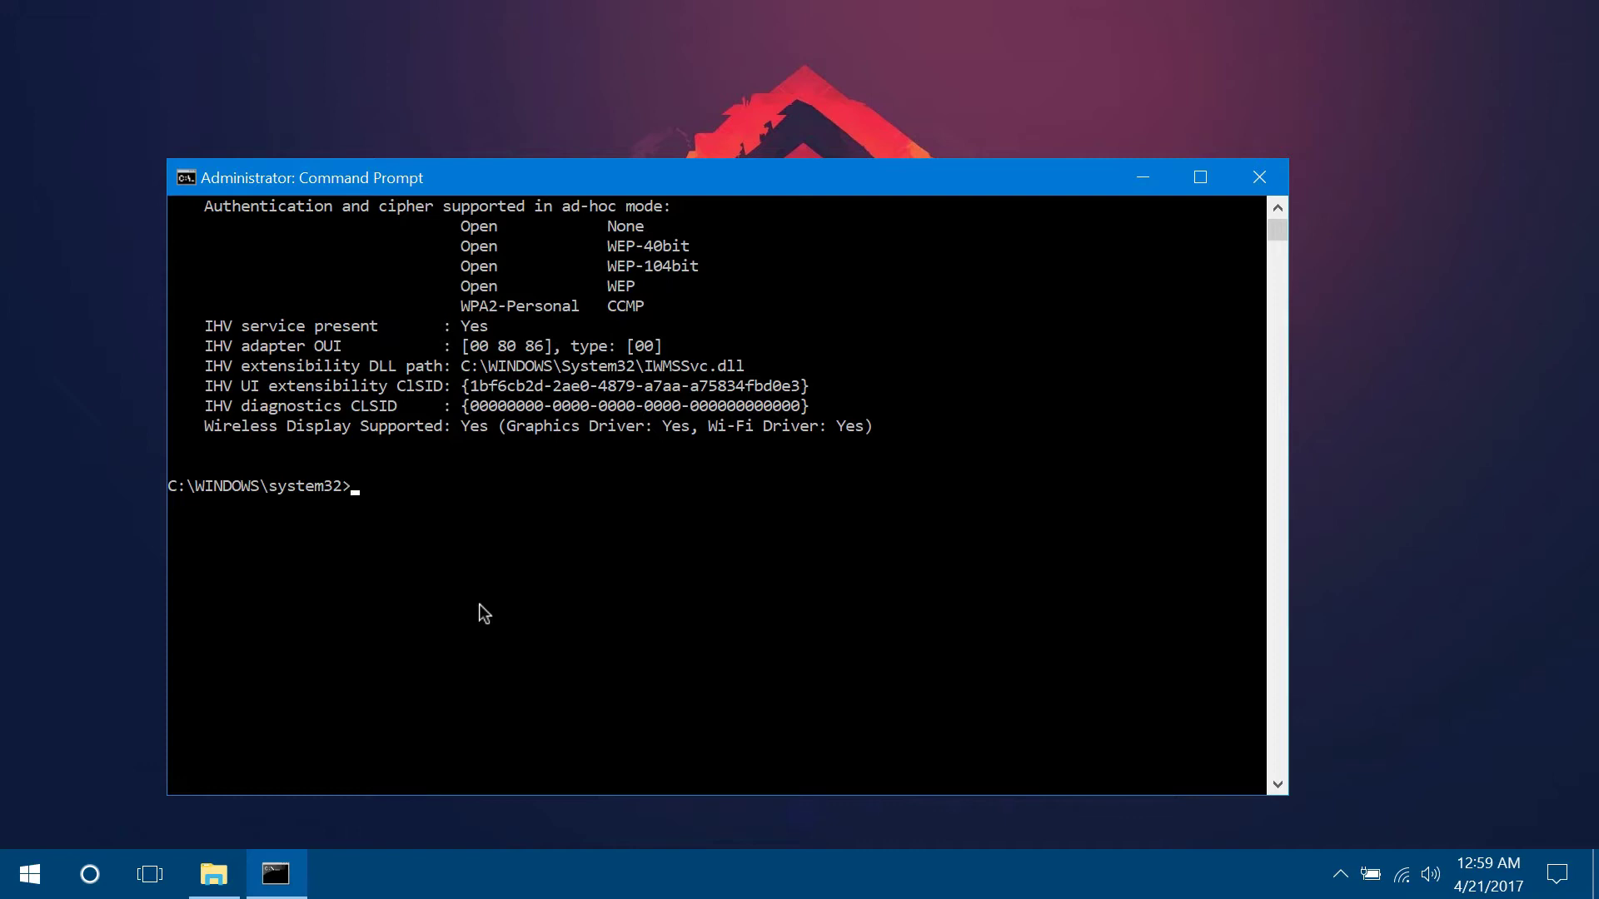
pyautogui.write('netsh ')
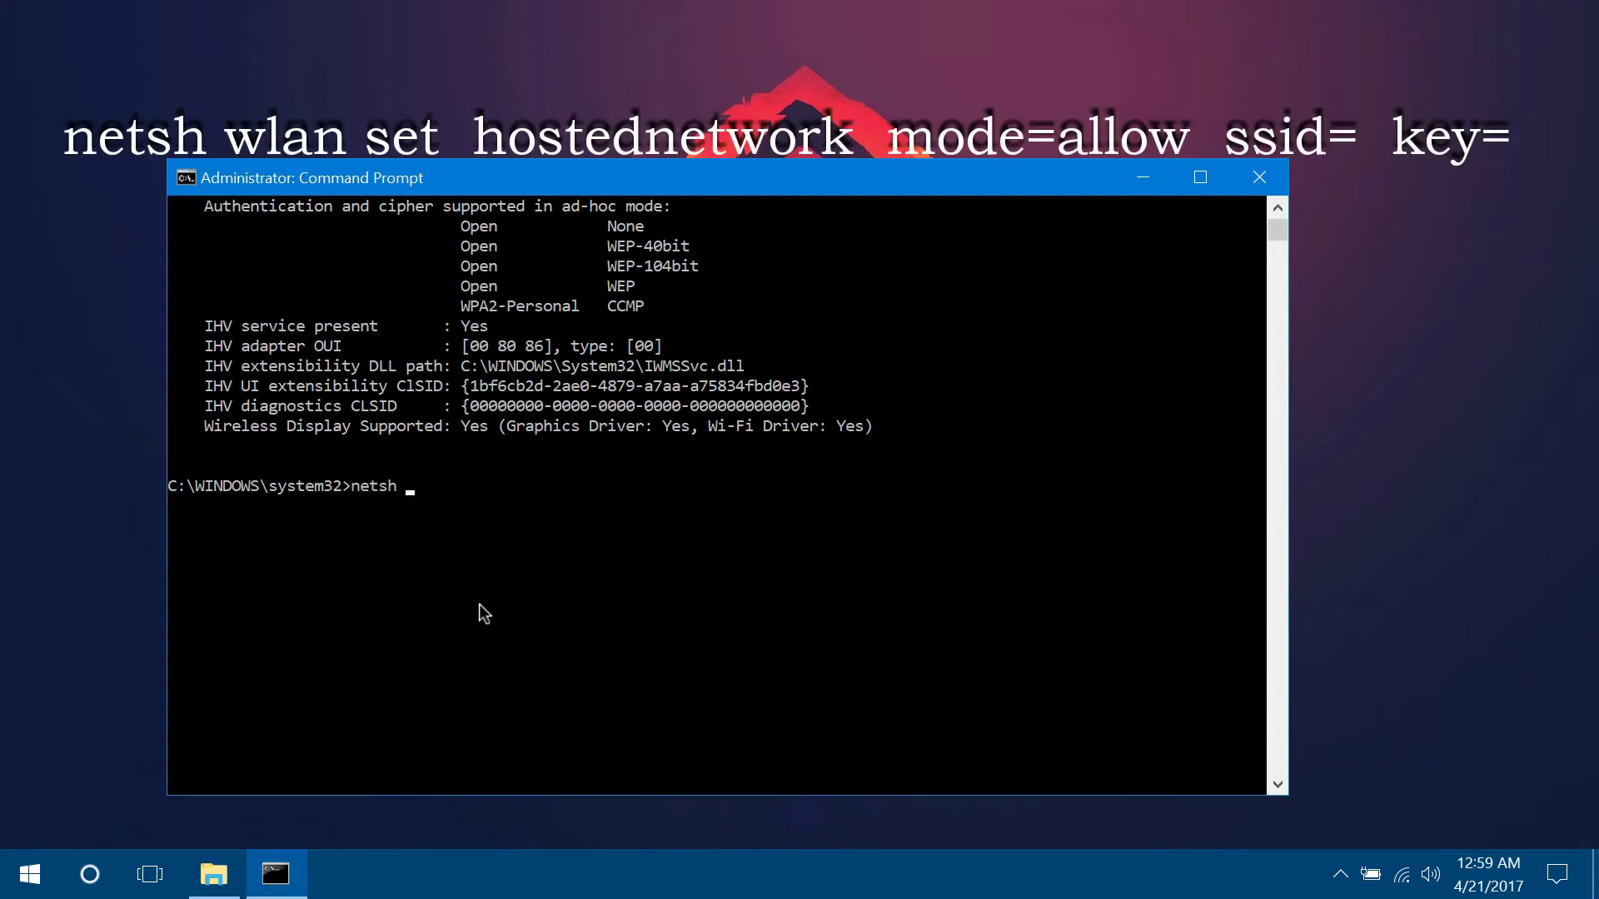
pyautogui.write('wlan ')
pyautogui.write('set ')
pyautogui.write('hostedn')
pyautogui.write('etwork ')
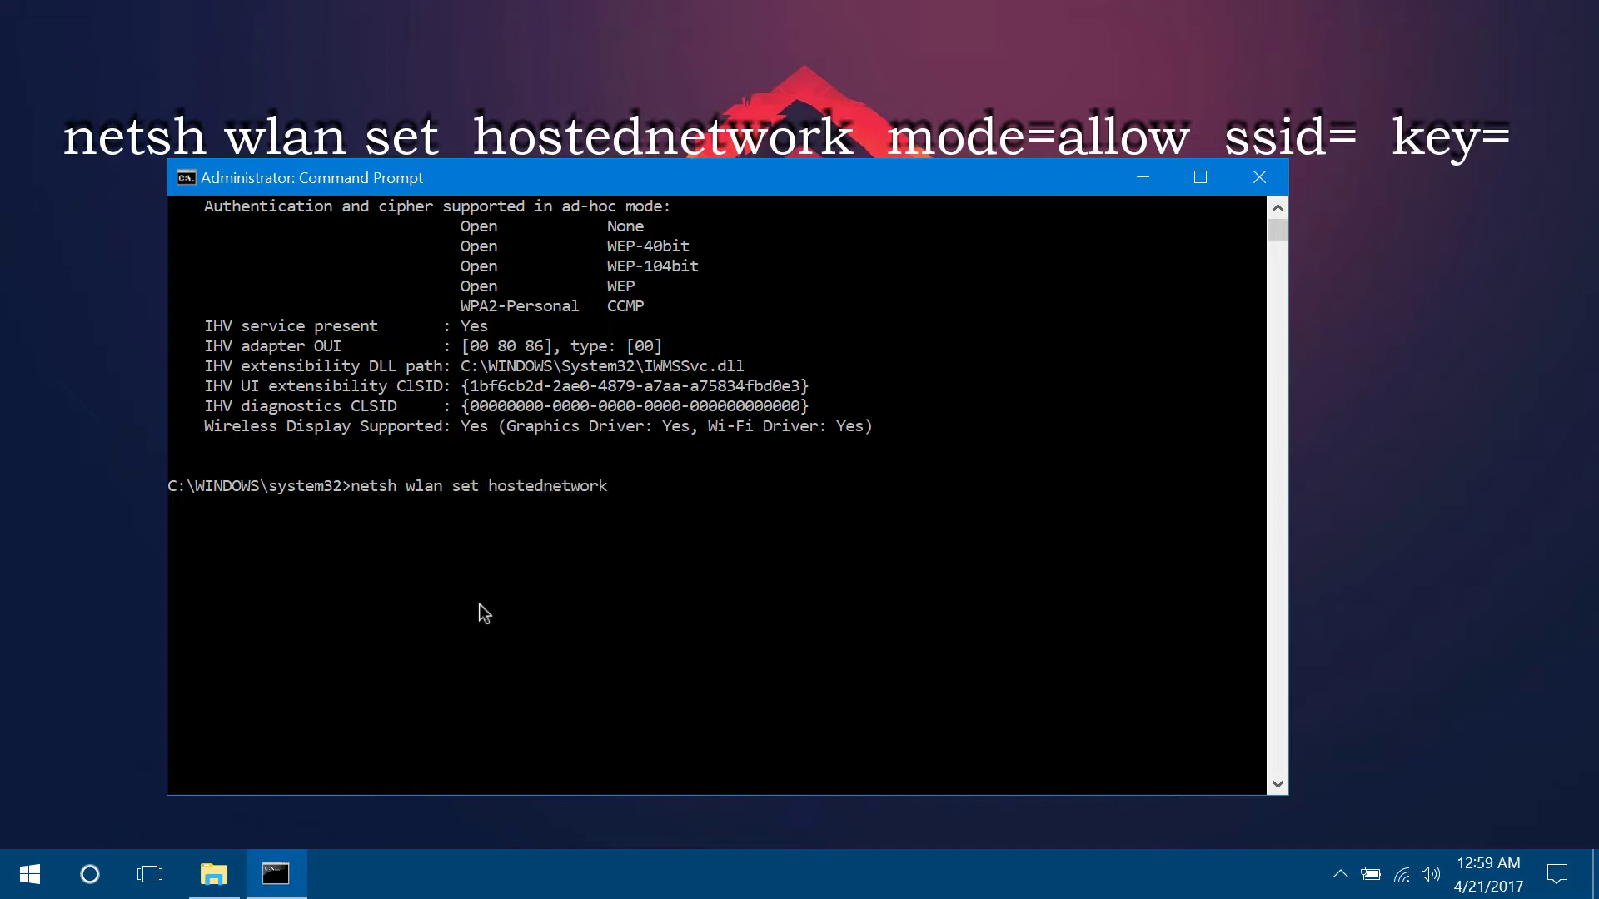
pyautogui.write('mode=al')
pyautogui.write('low ssid')
pyautogui.write('= key')
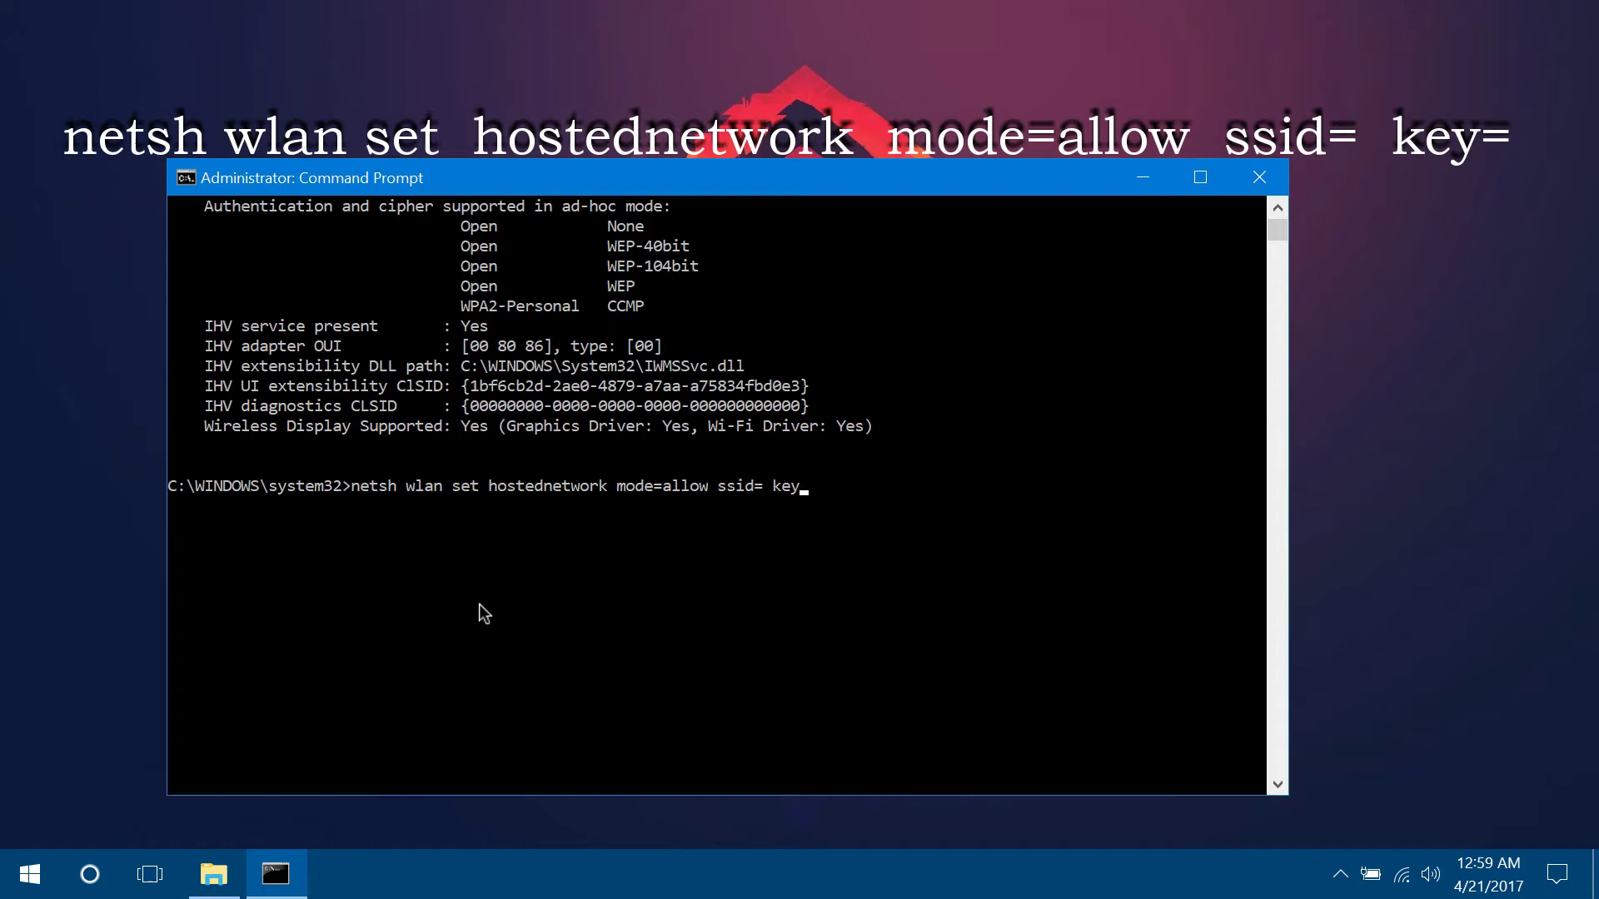
pyautogui.write('=')
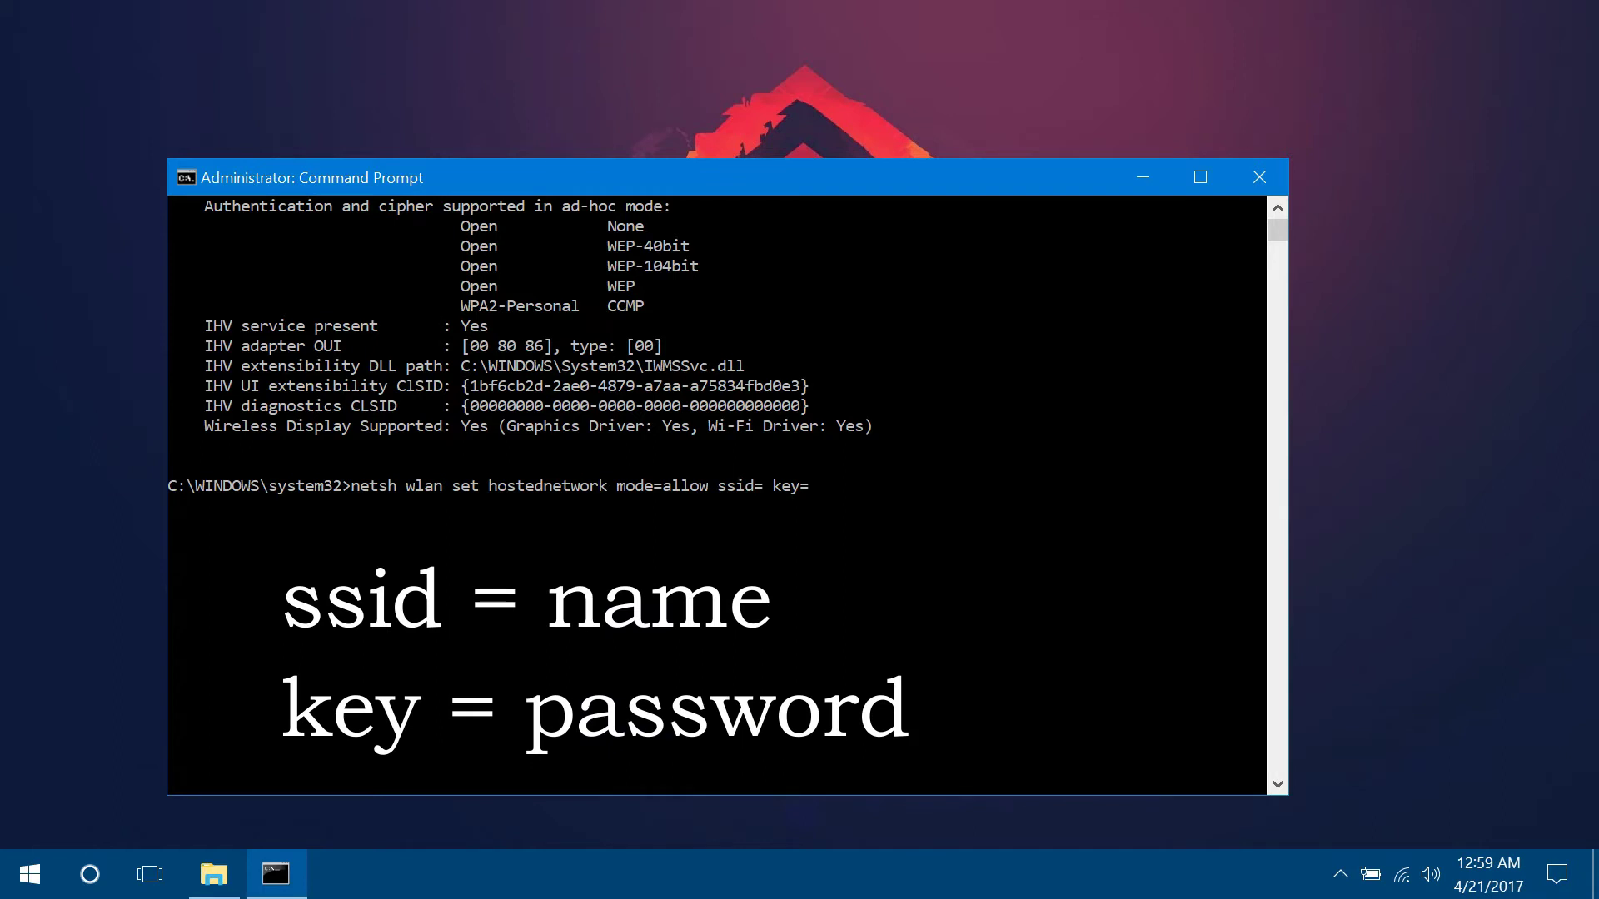
pyautogui.press('Left')
pyautogui.press('Left')
pyautogui.press('Left')
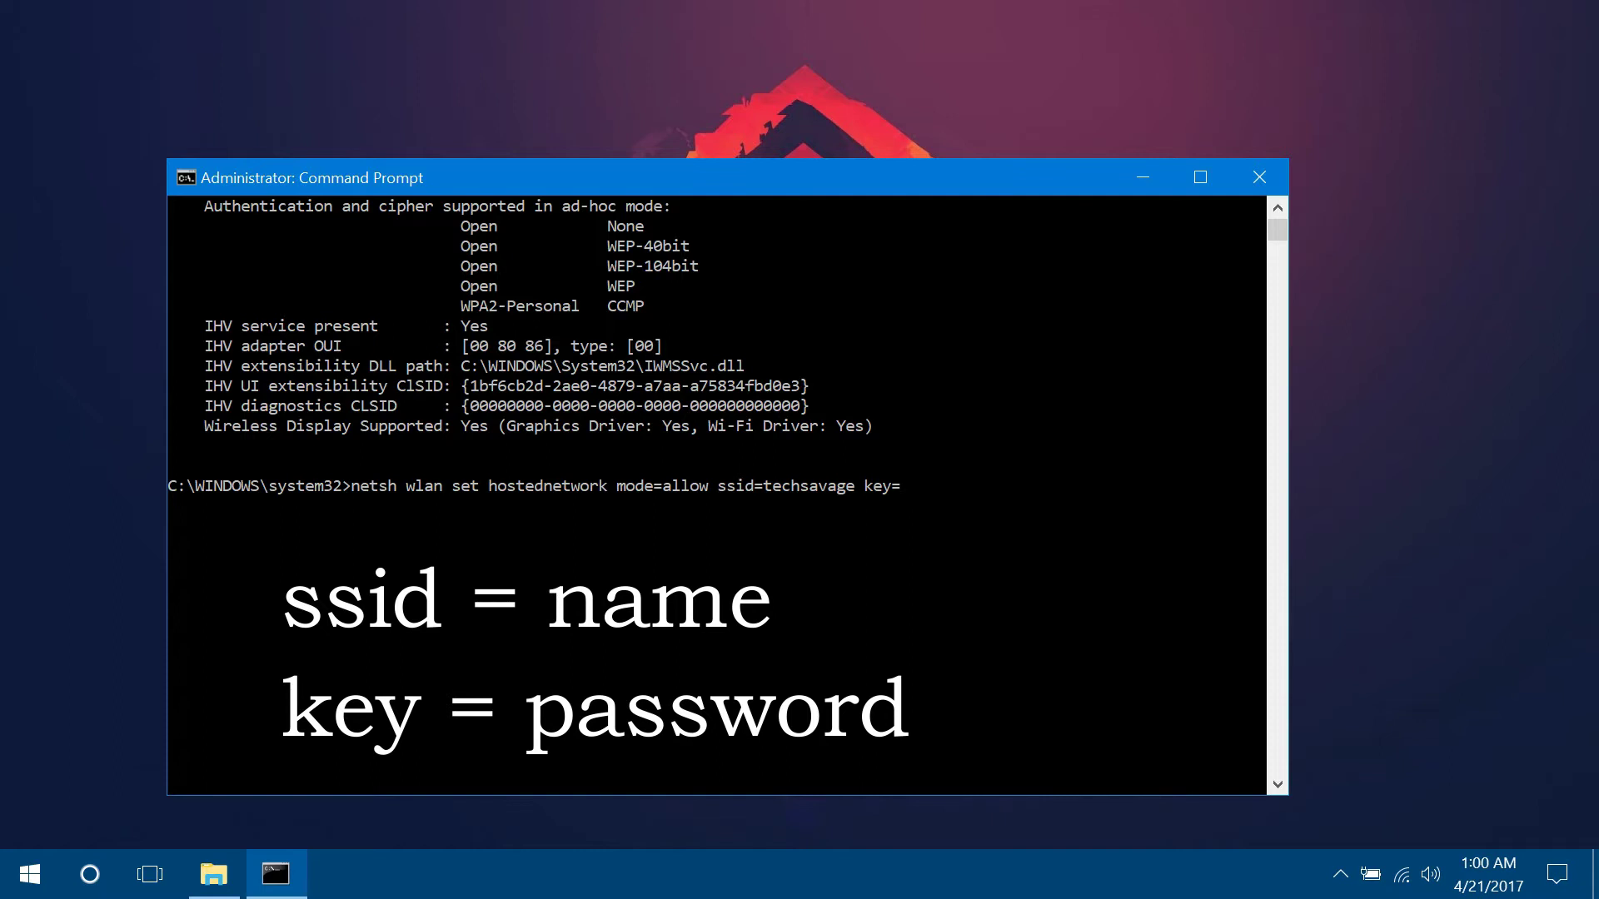
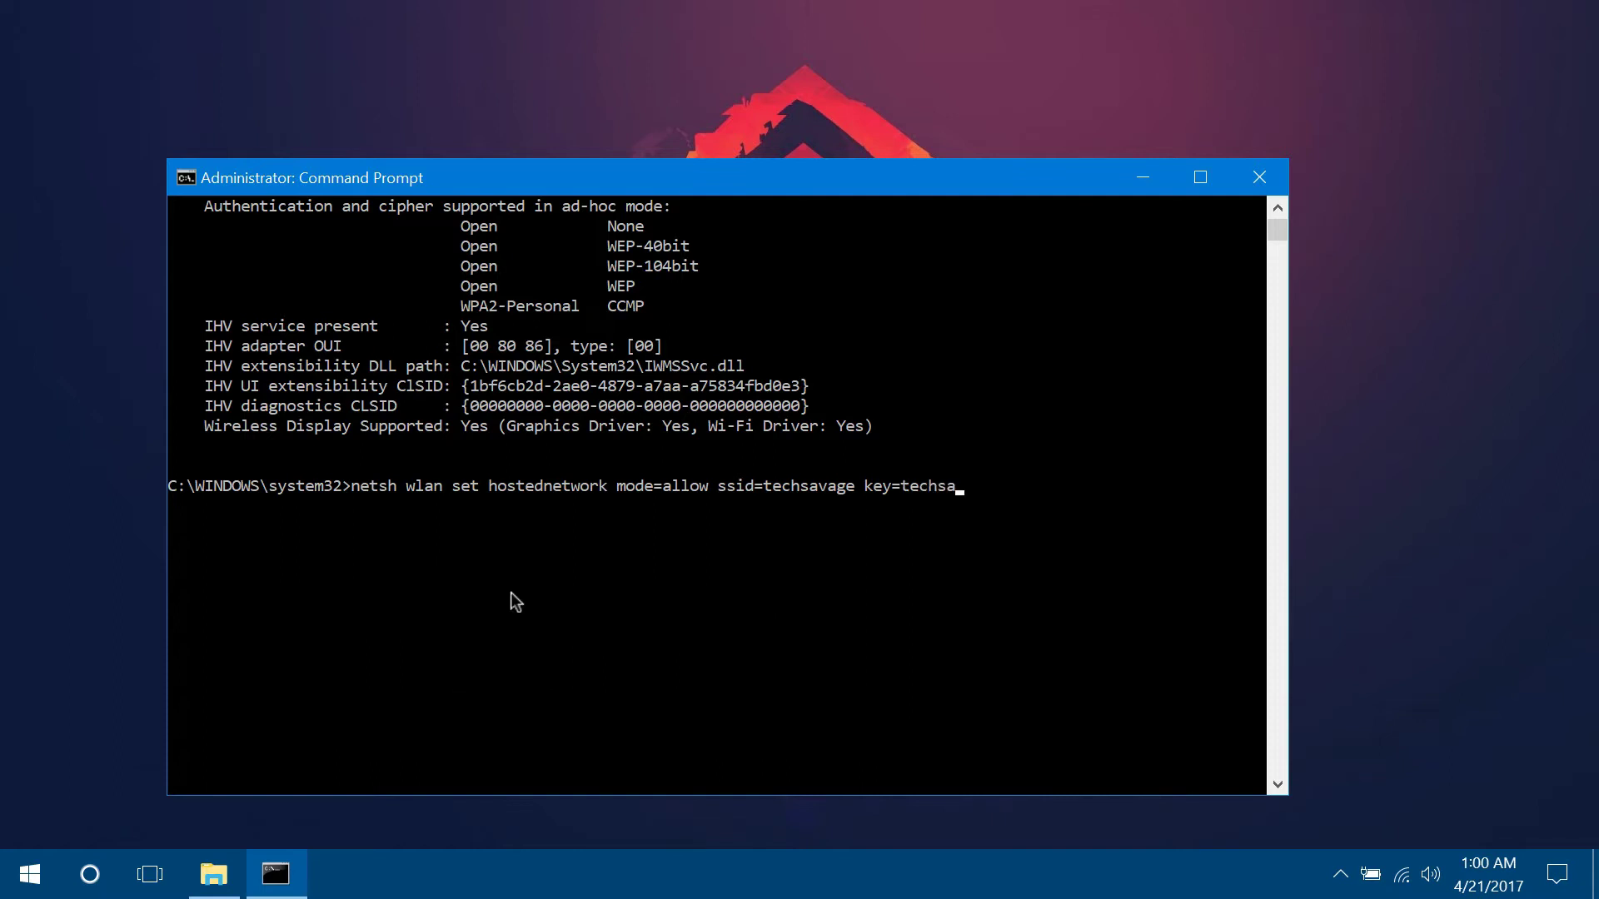
pyautogui.press('Return')
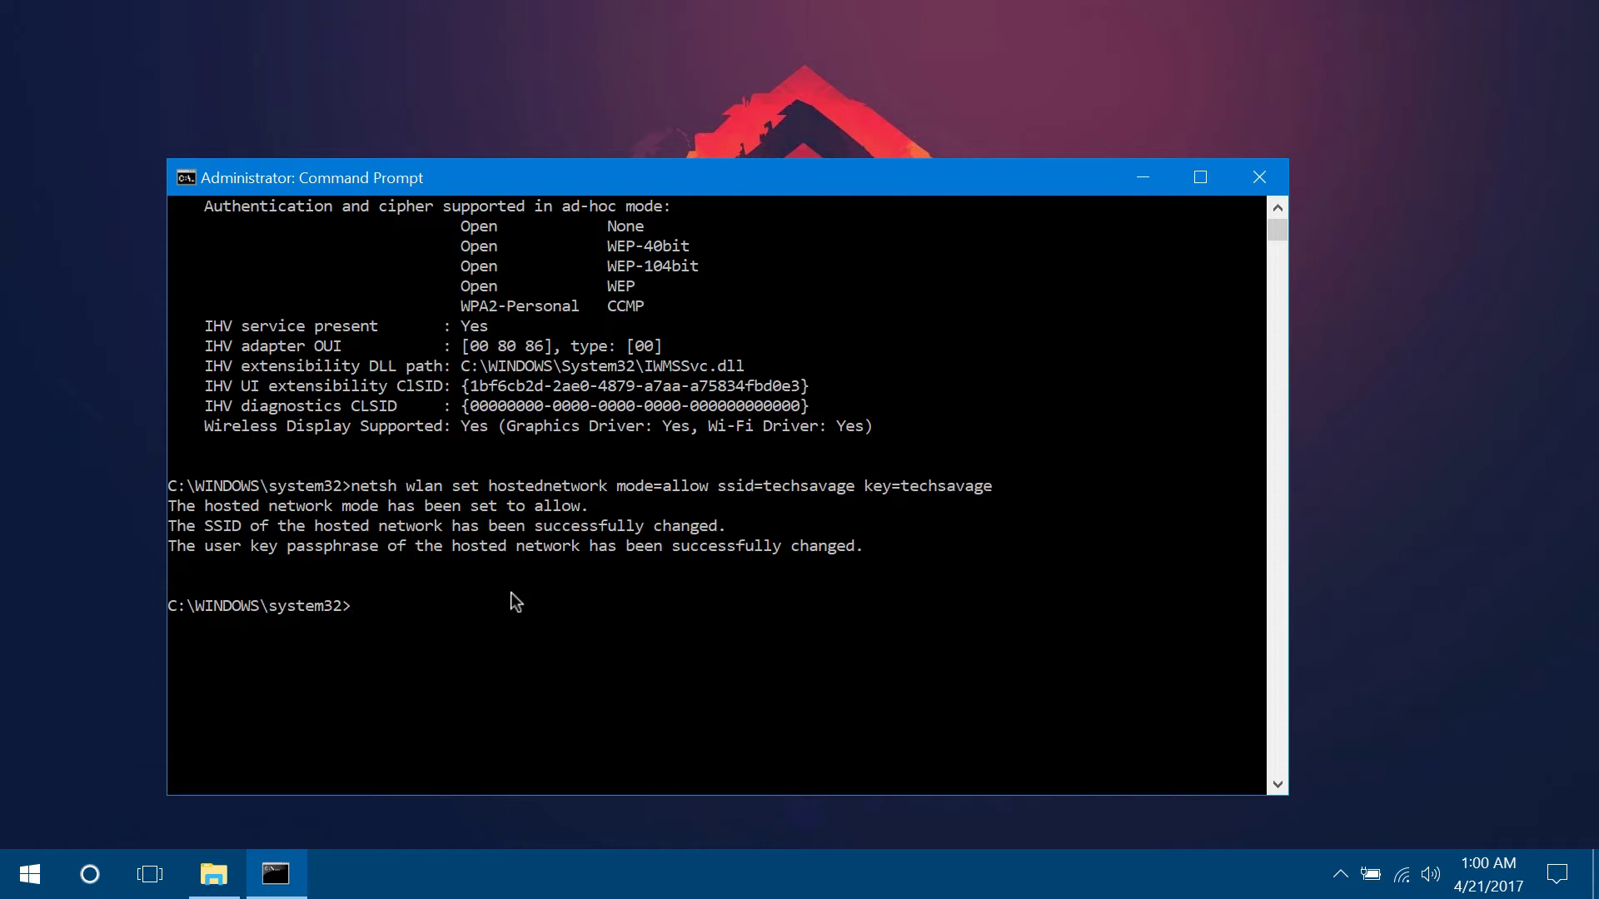
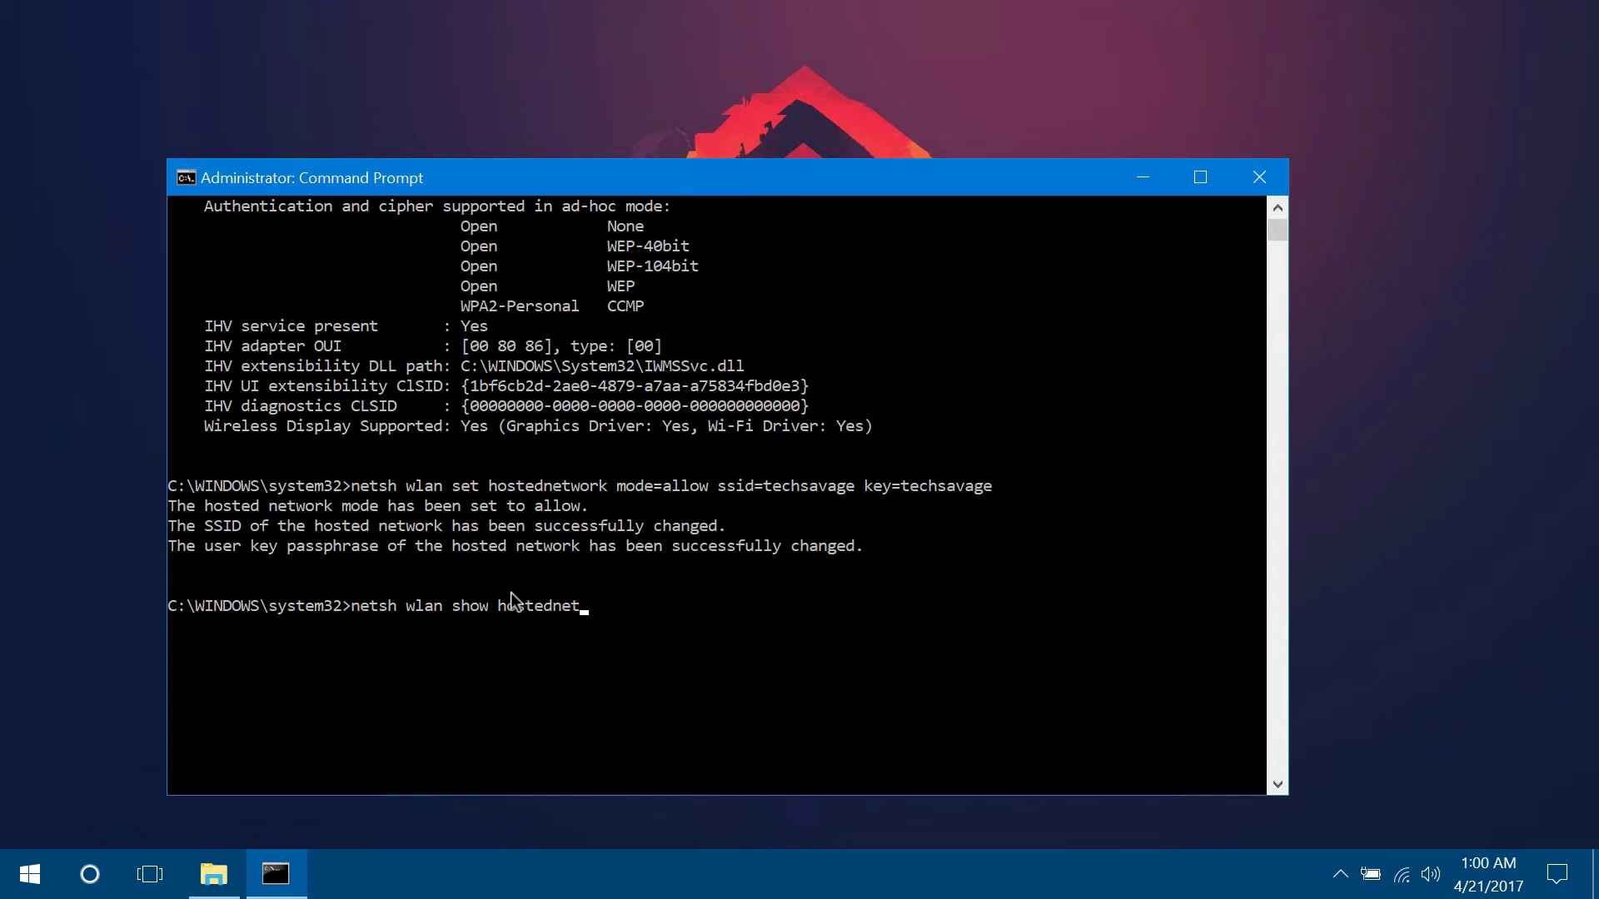
# - Run netsh wlan show hostednetwork, showing techsavage allowed but not started
pyautogui.press('Return')
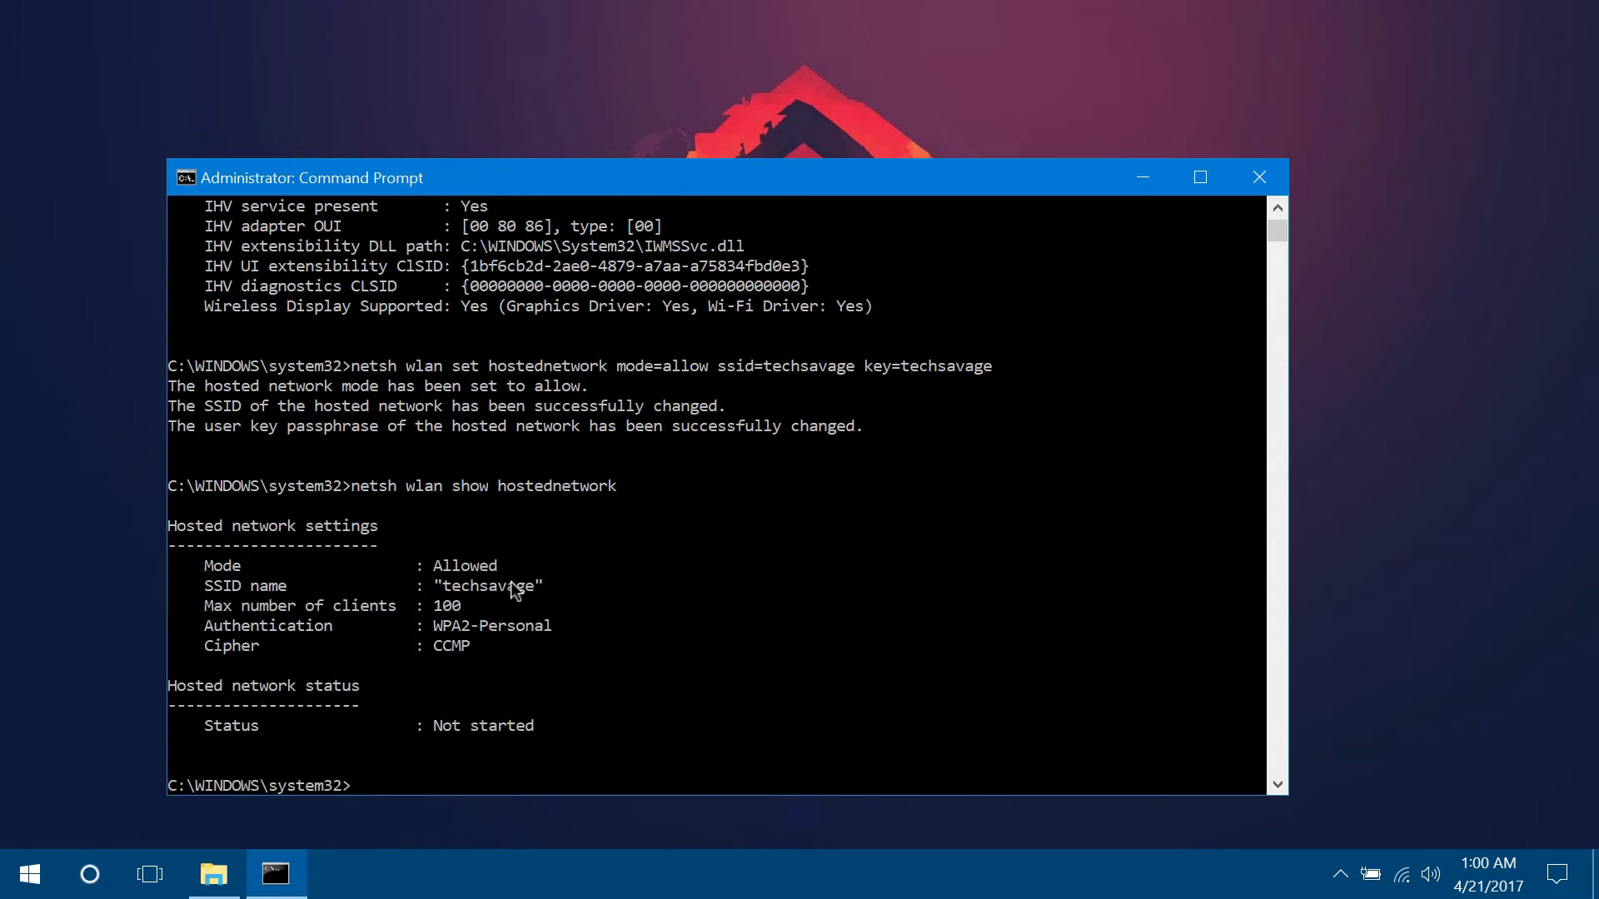
pyautogui.scroll(-2, 475, 551)
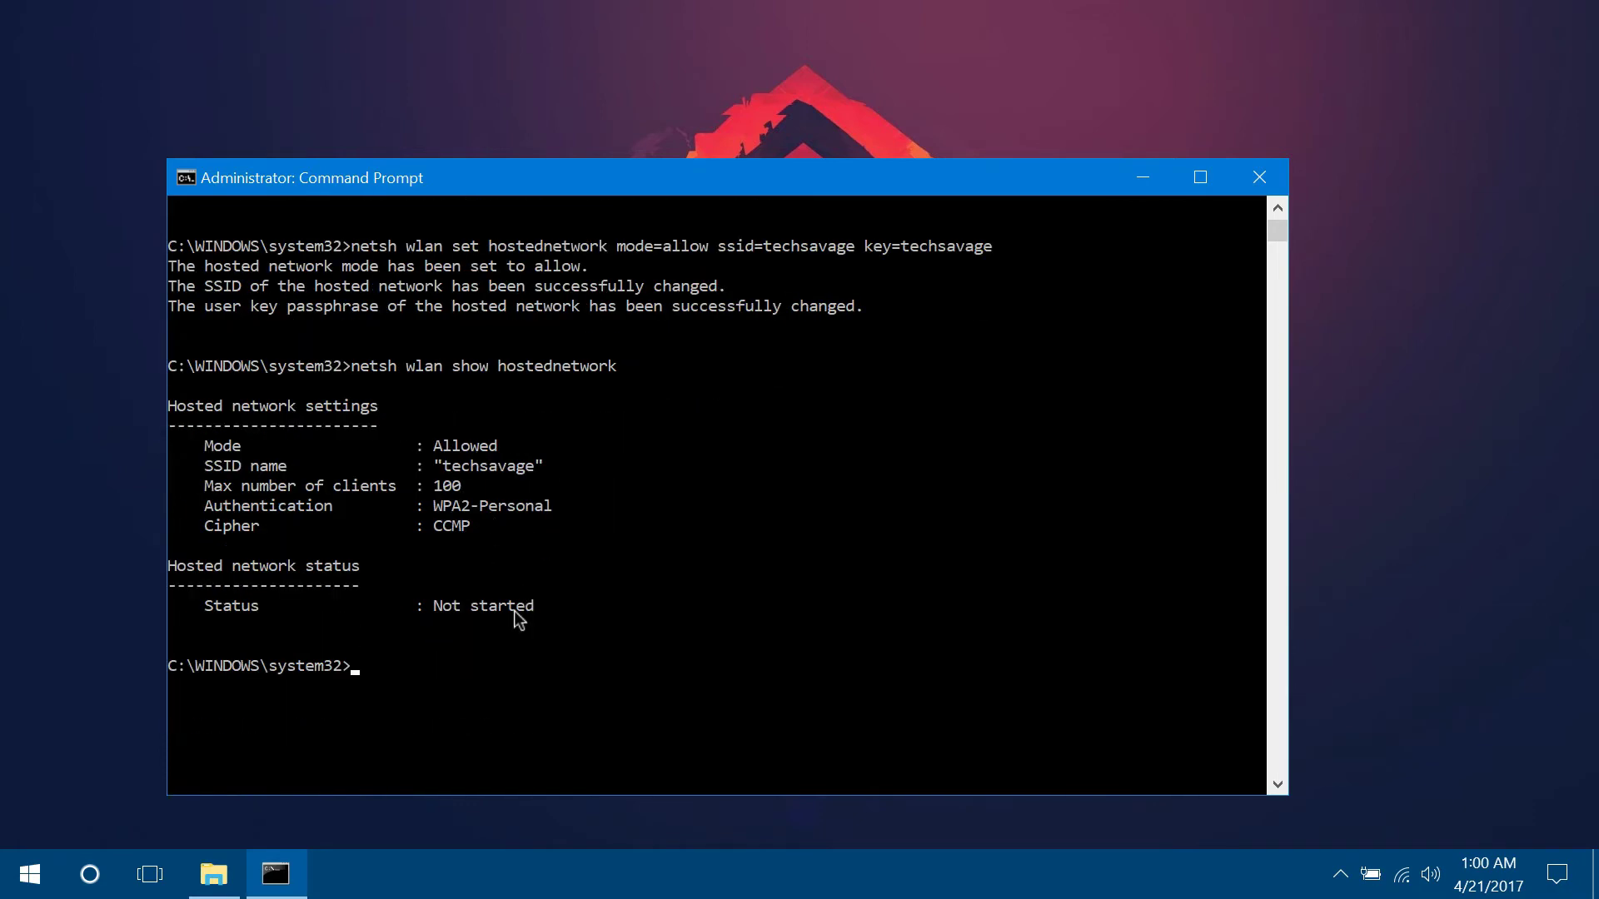
pyautogui.write('ne')
pyautogui.write('tsh st')
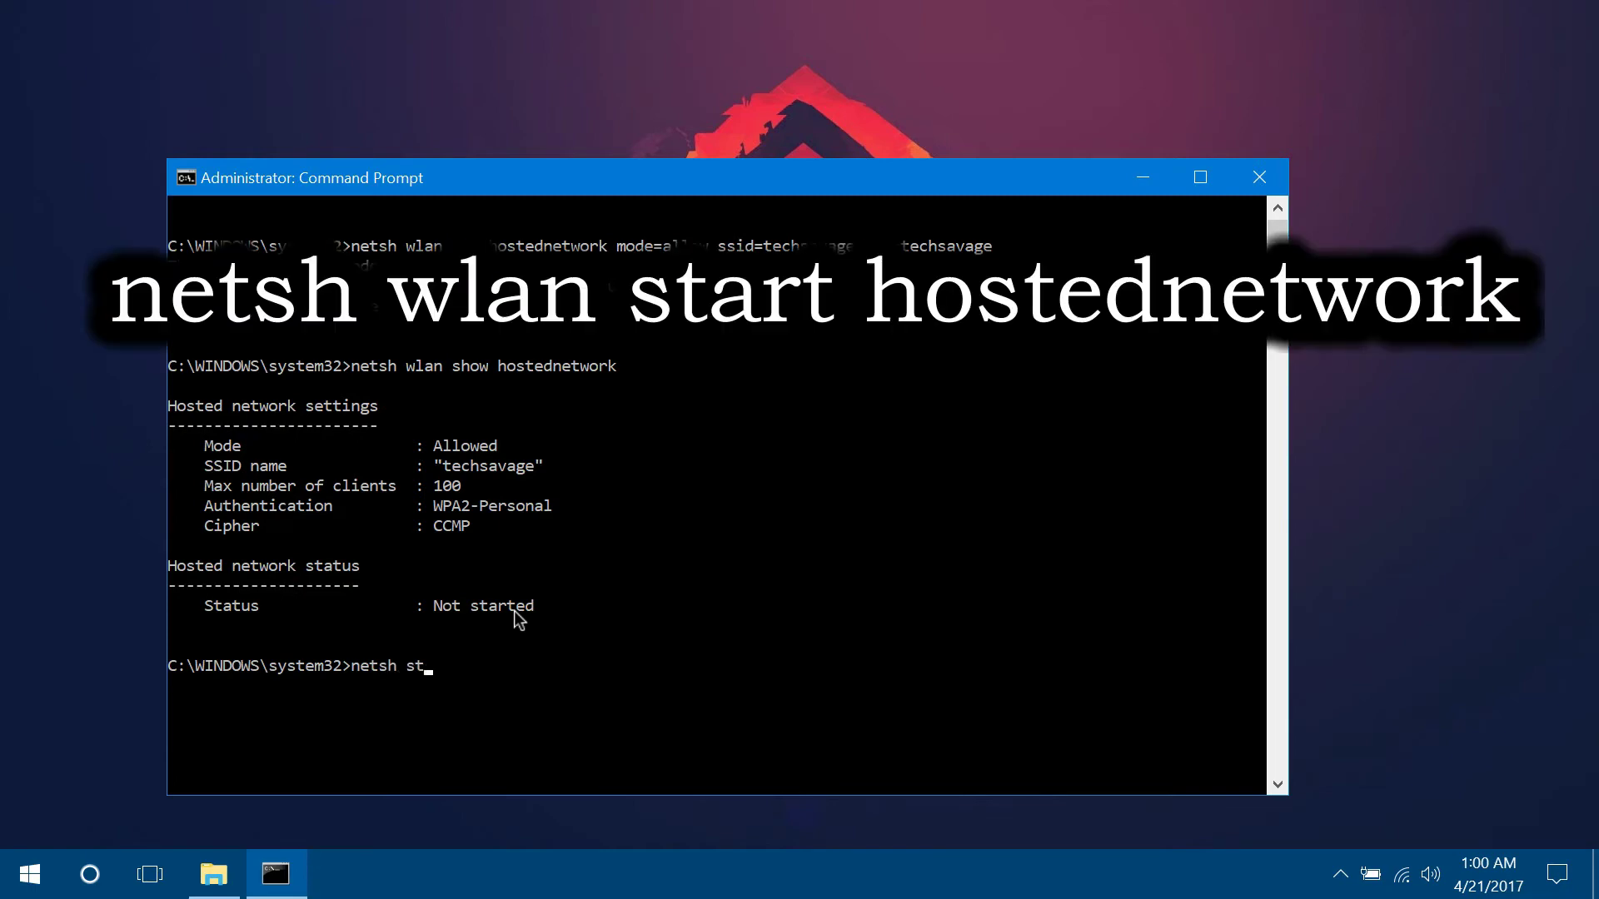
pyautogui.write('art')
# - Run netsh wlan start hostednetwork so the console reports the hosted network started
pyautogui.press('BackSpace')
pyautogui.press('BackSpace')
pyautogui.press('BackSpace')
pyautogui.press('BackSpace')
pyautogui.press('BackSpace')
pyautogui.write('wlan')
pyautogui.write(' star')
pyautogui.write('t host')
pyautogui.write('ednet')
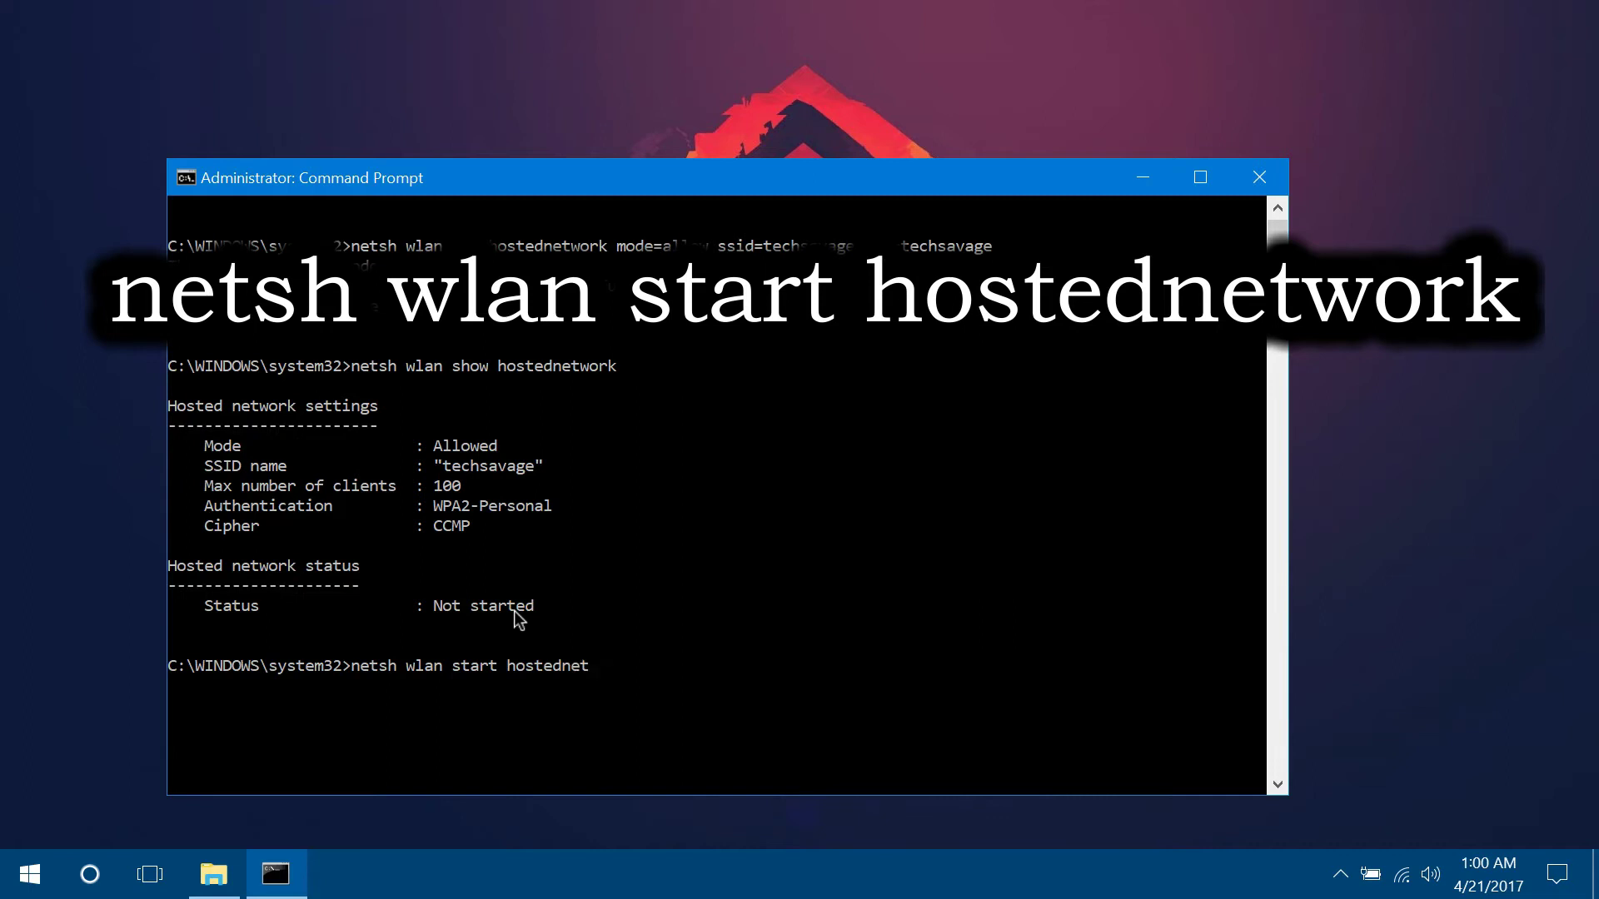
pyautogui.write('work')
pyautogui.press('Return')
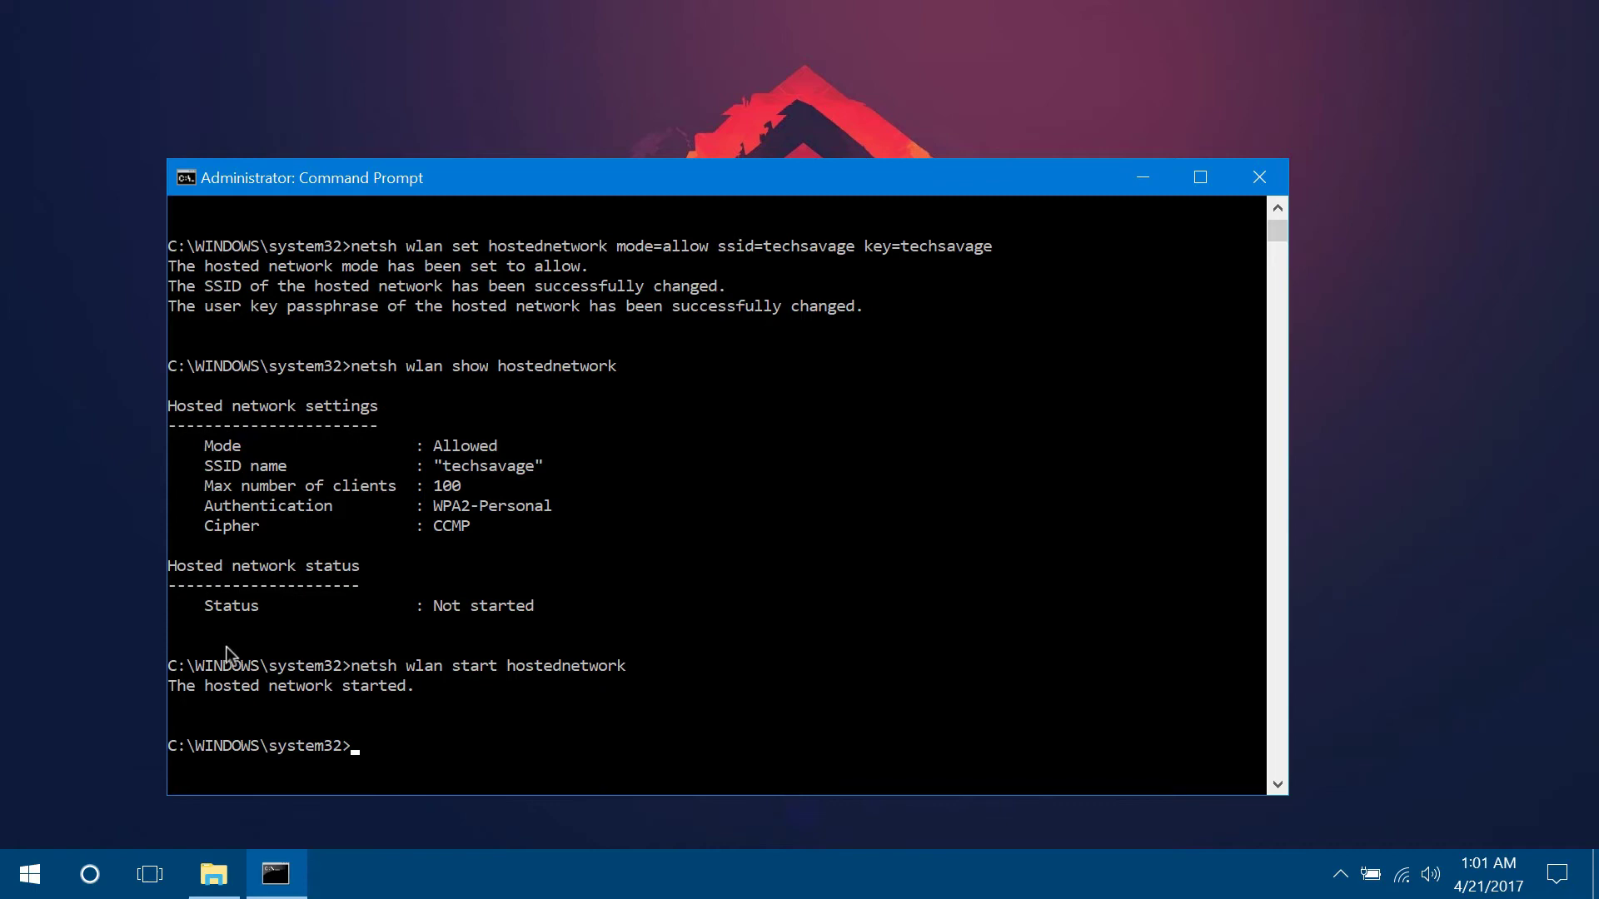
# - Close Command Prompt and launch the Run app from Windows Search
pyautogui.click(1260, 179)
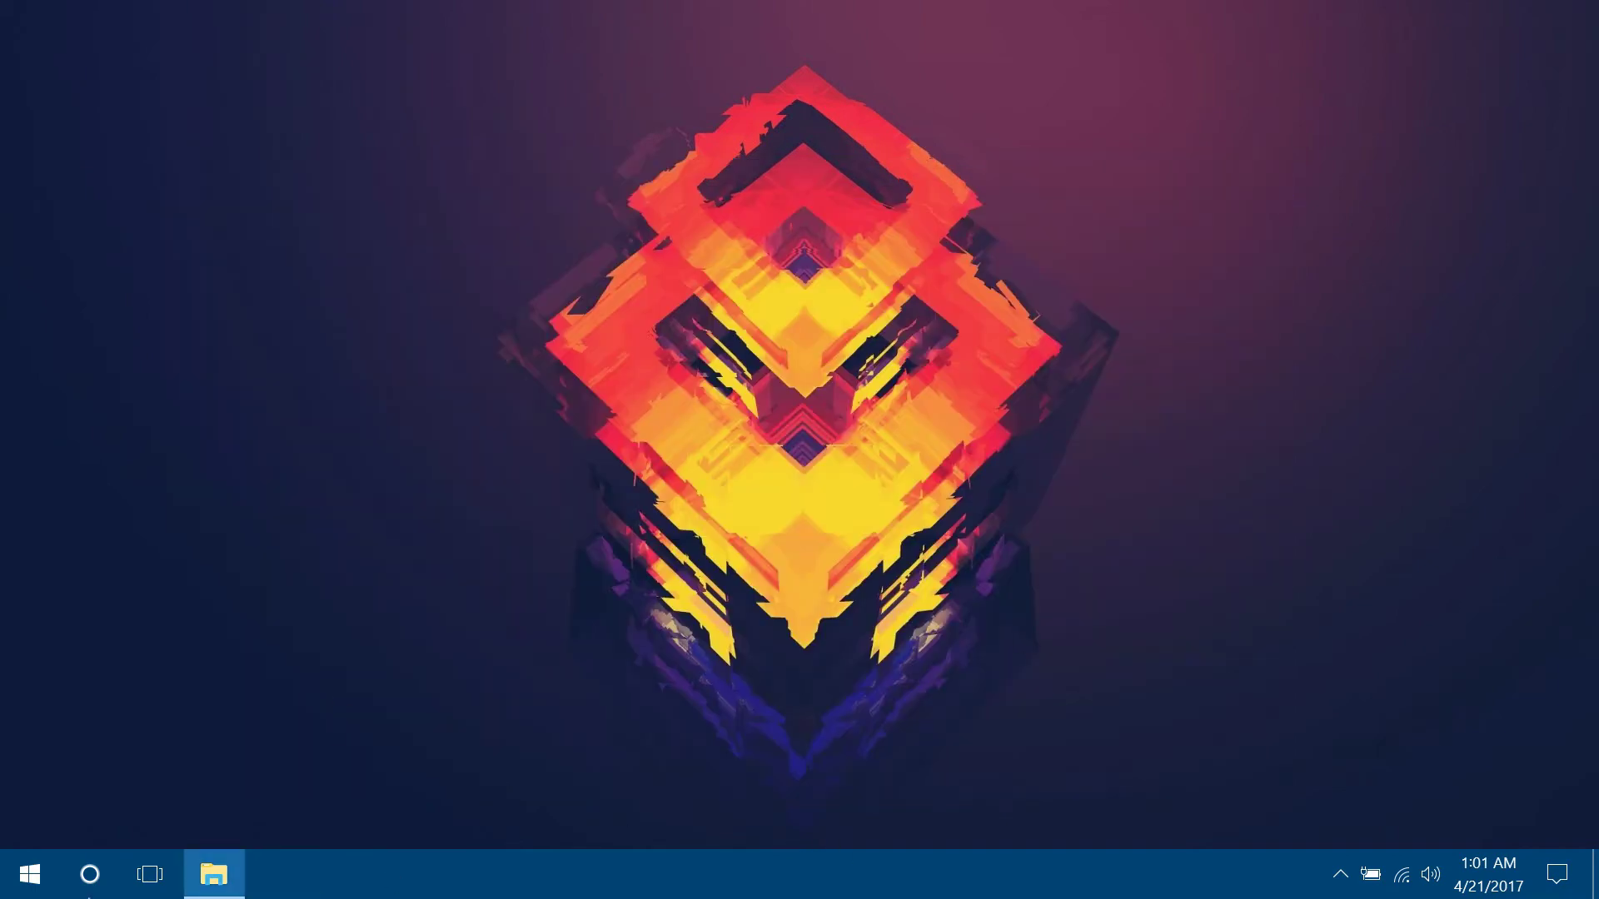
pyautogui.click(89, 875)
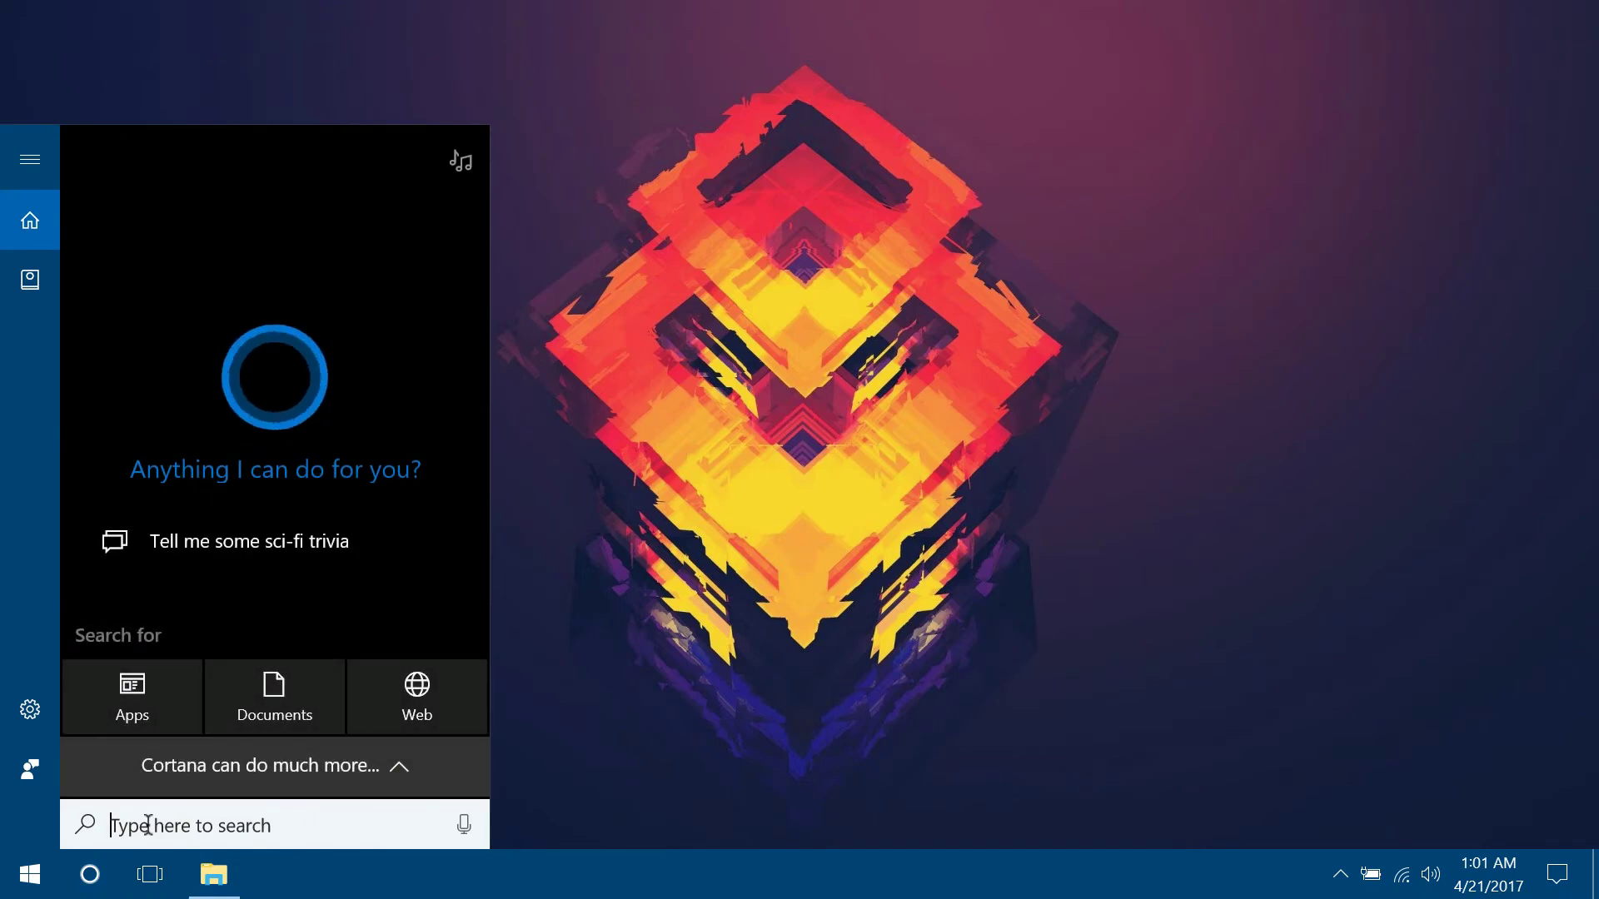
pyautogui.write('run')
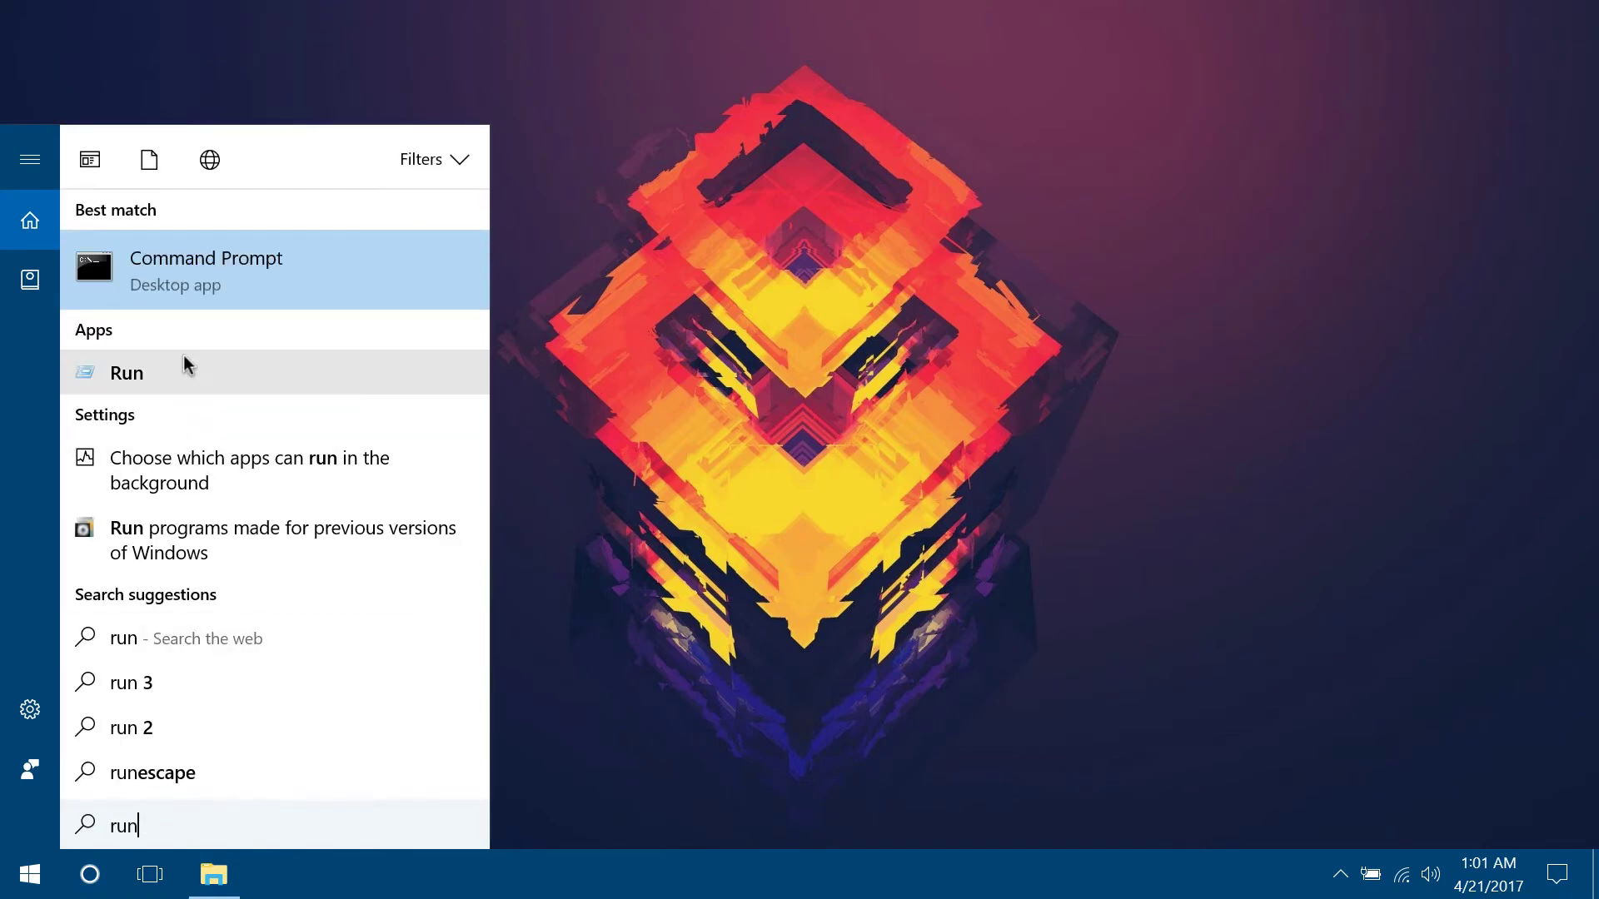
pyautogui.rightClick(190, 280)
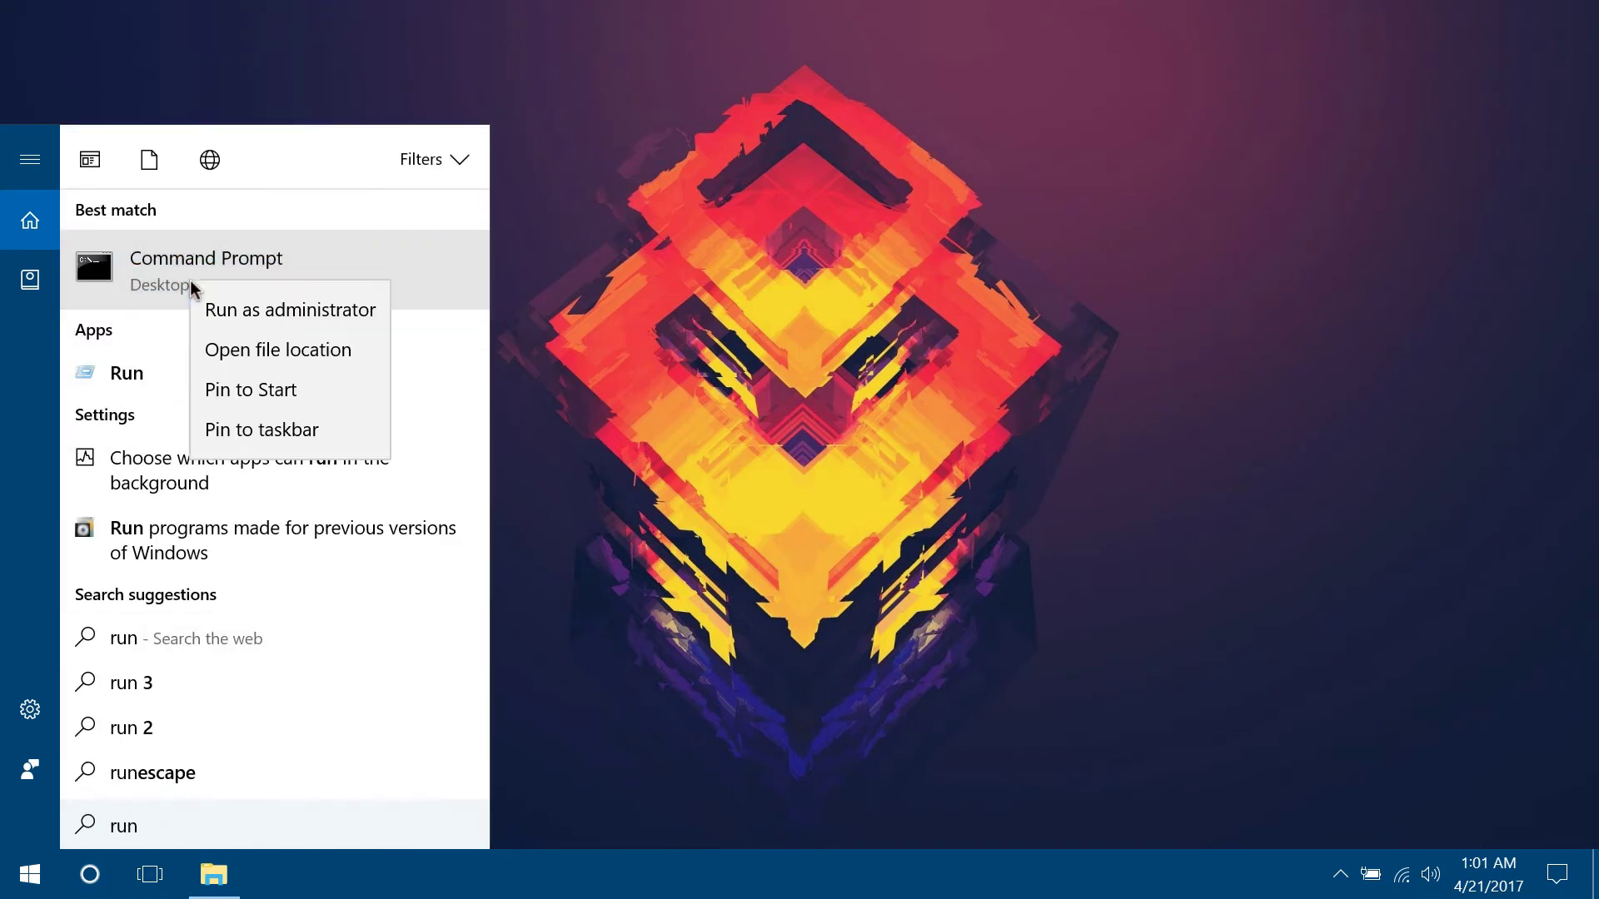
pyautogui.rightClick(151, 388)
pyautogui.click(132, 373)
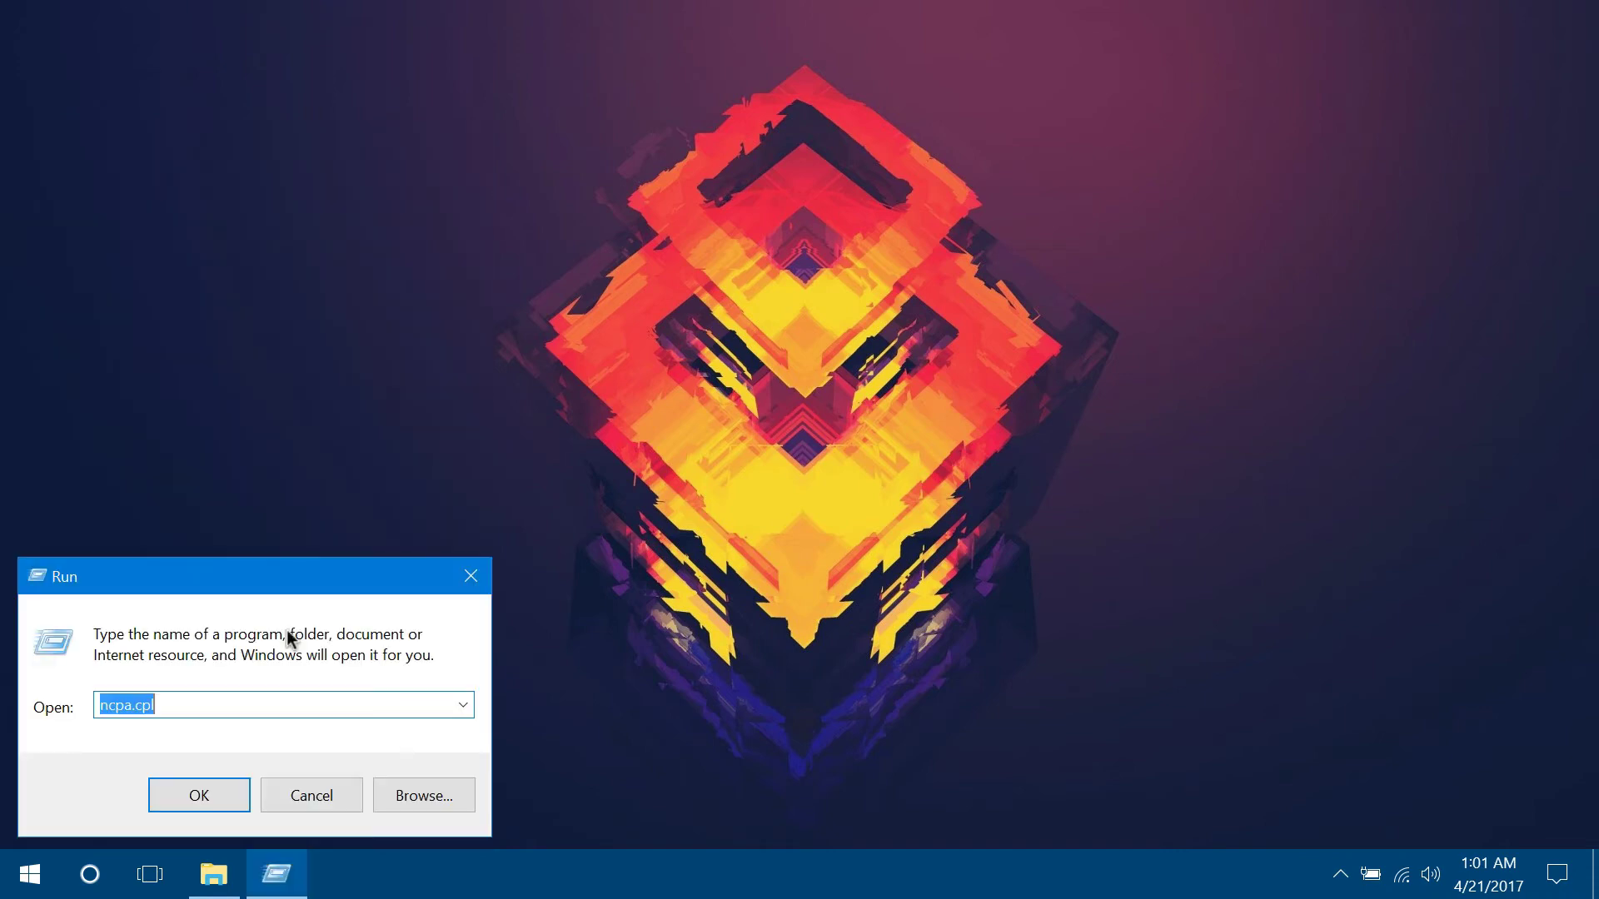
# - Run ncpa.cpl from the Run box to open Network Connections
pyautogui.click(187, 708)
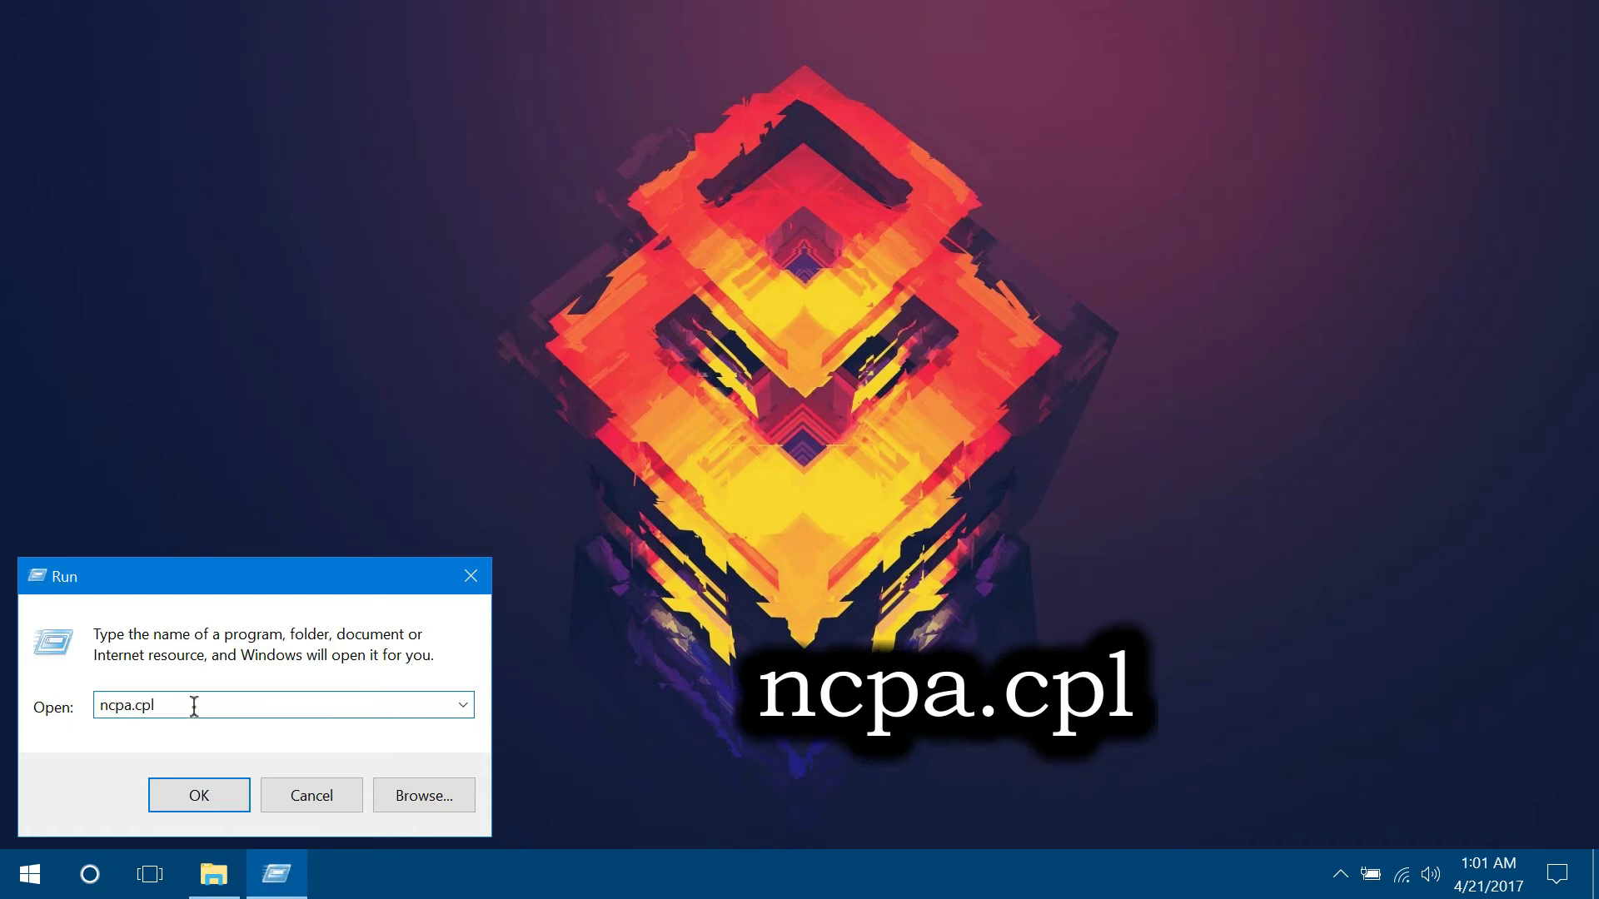
pyautogui.click(204, 804)
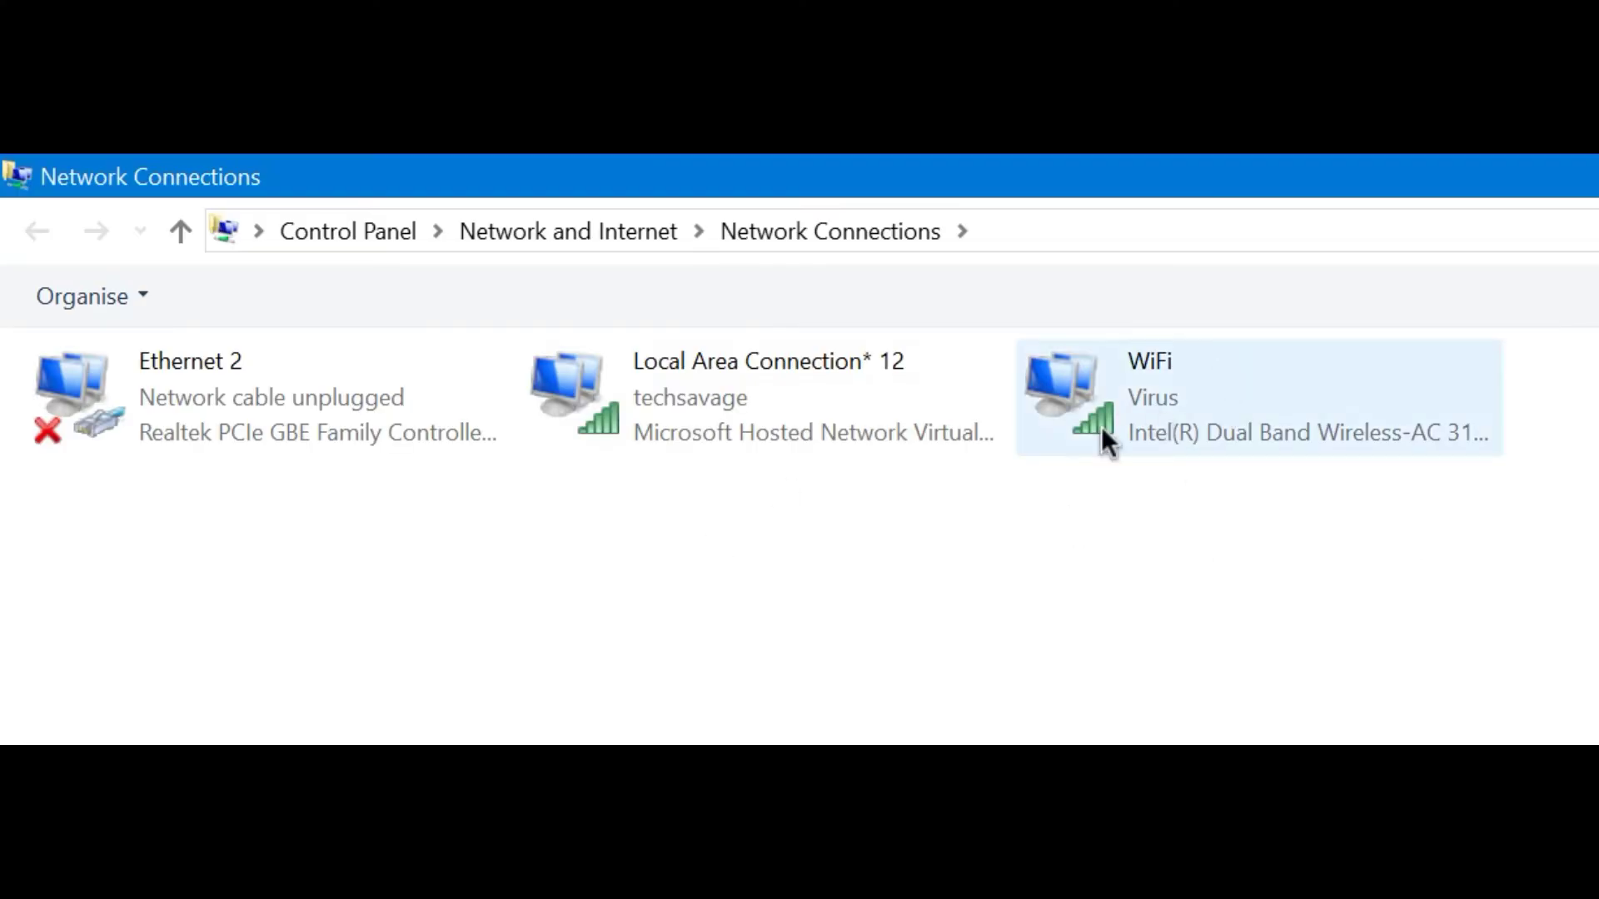
# - Review the WiFi and Ethernet 2 adapters listed in Network Connections
pyautogui.click(1145, 415)
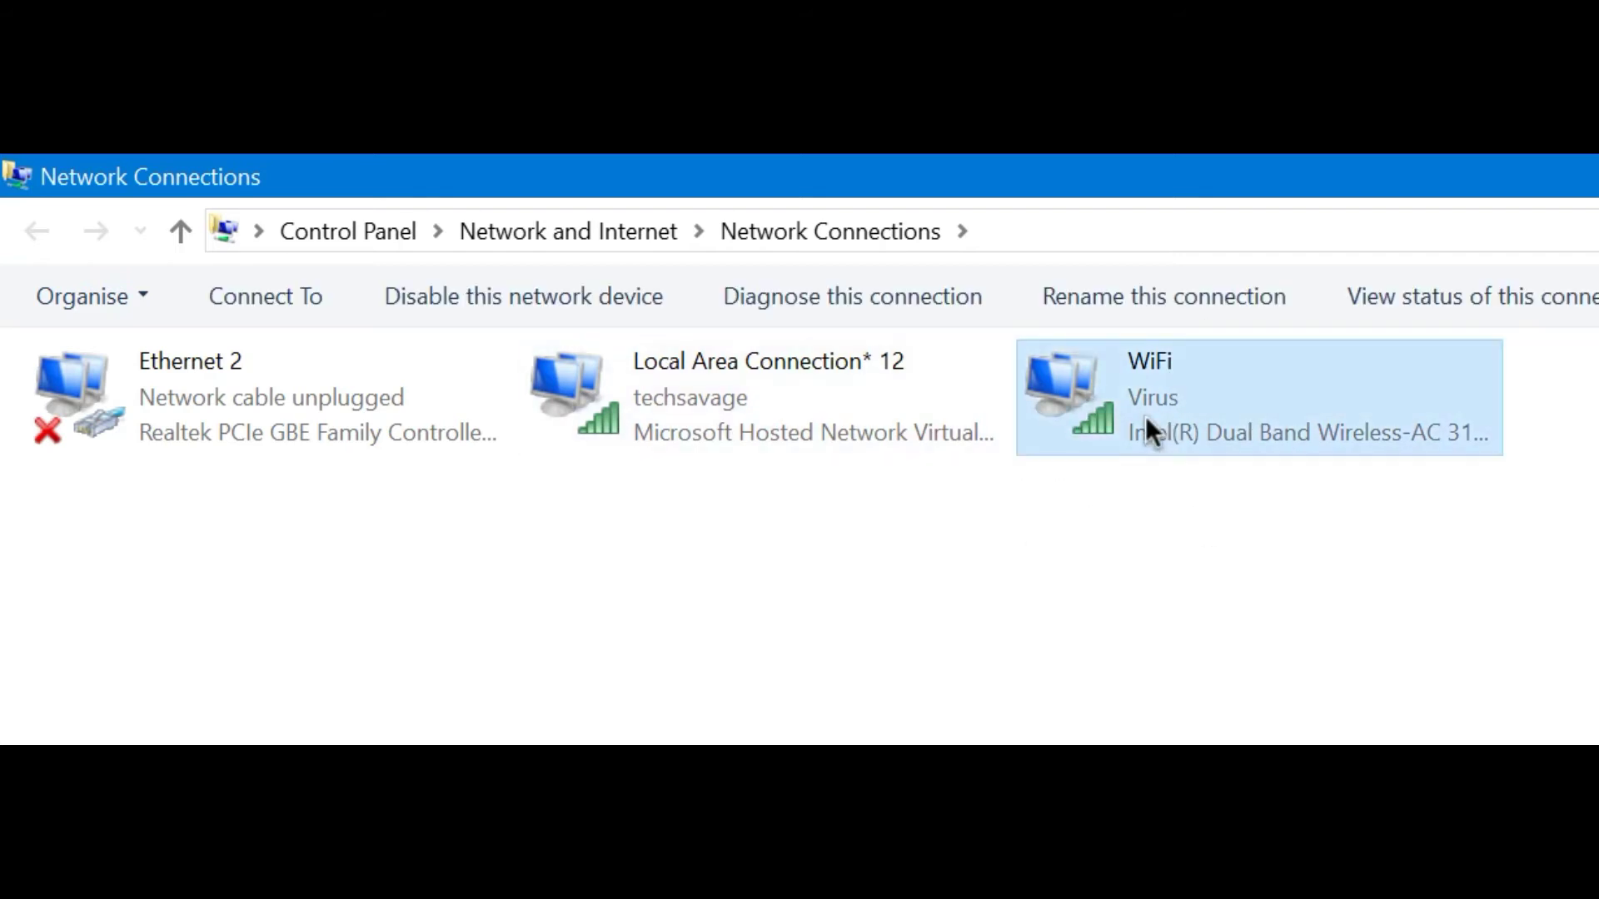
pyautogui.click(192, 413)
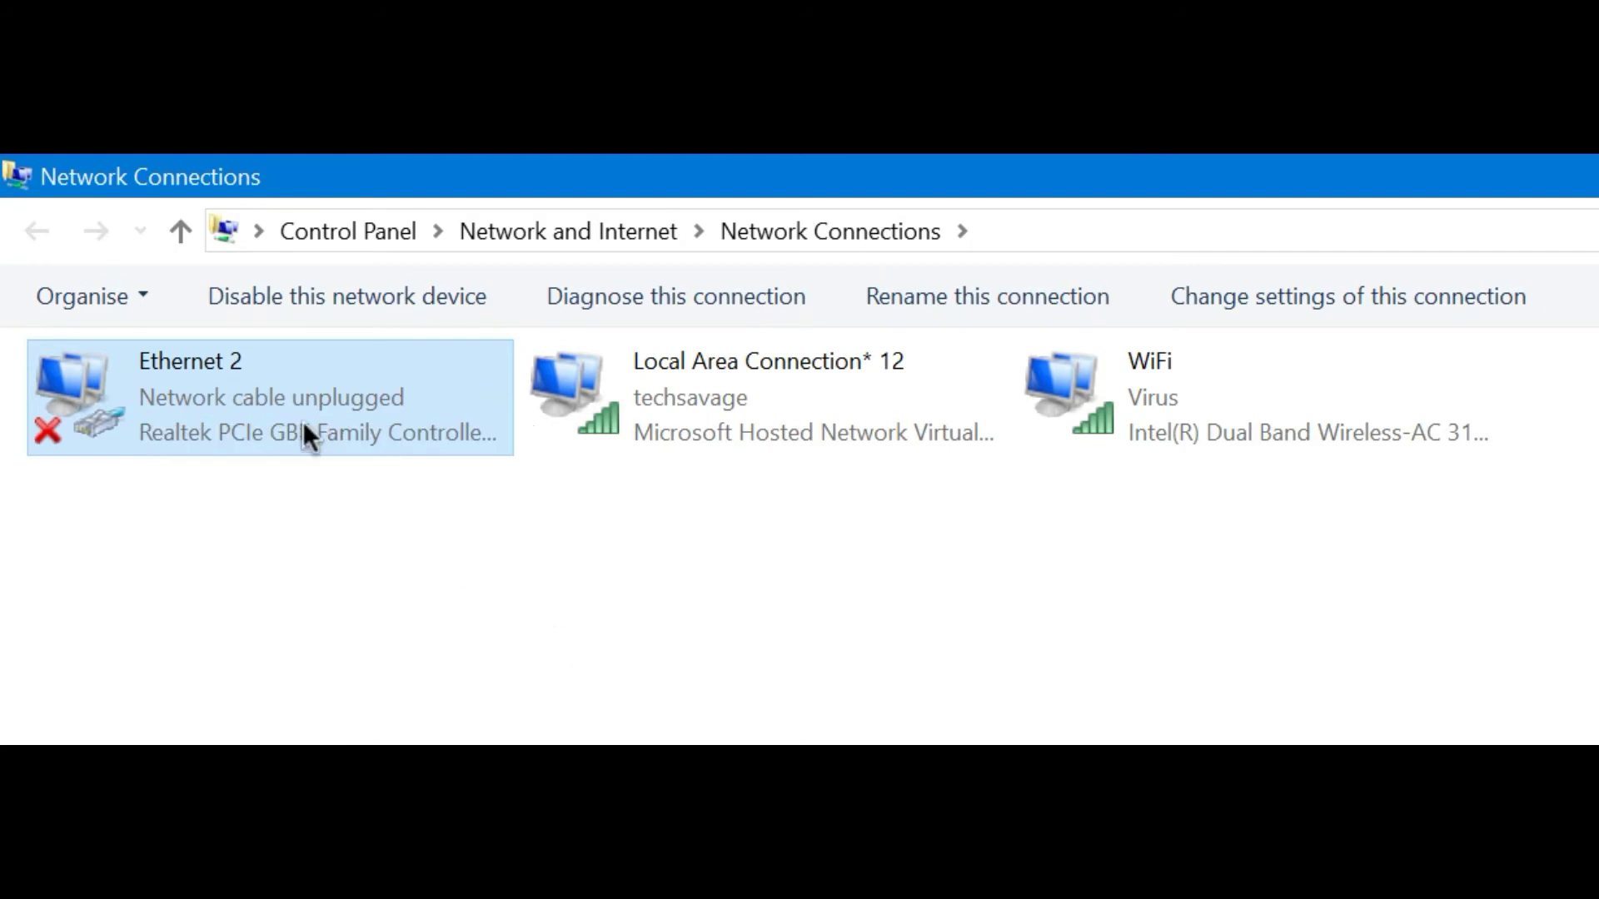
pyautogui.click(475, 708)
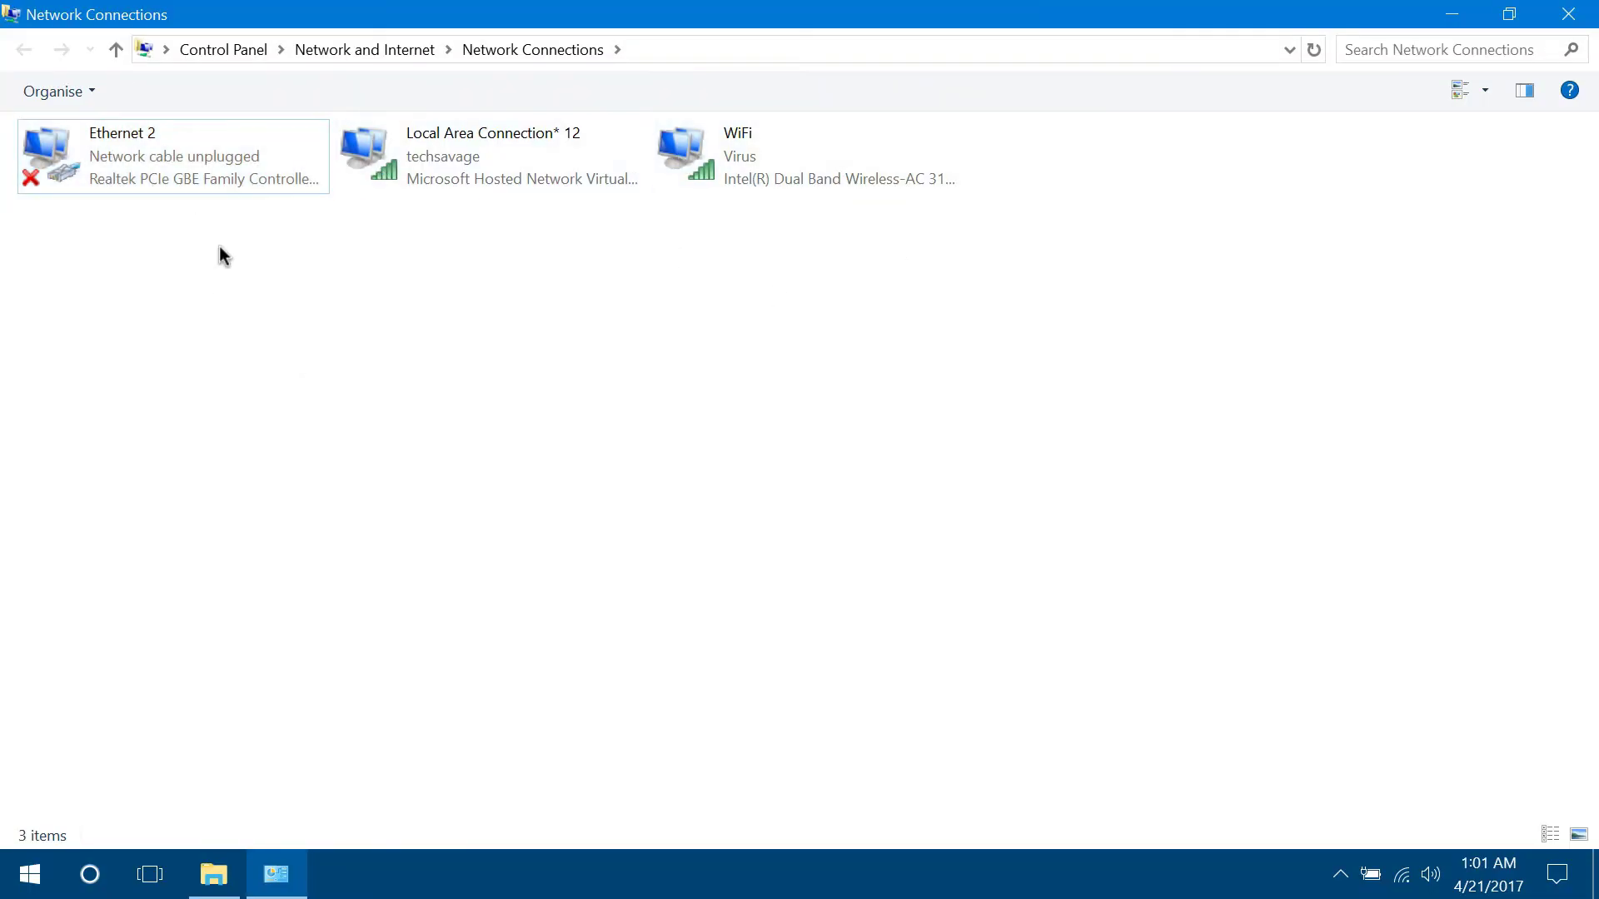
# - In WiFi Properties Sharing settings, allow other network users to use this connection
pyautogui.click(778, 149)
pyautogui.rightClick(779, 149)
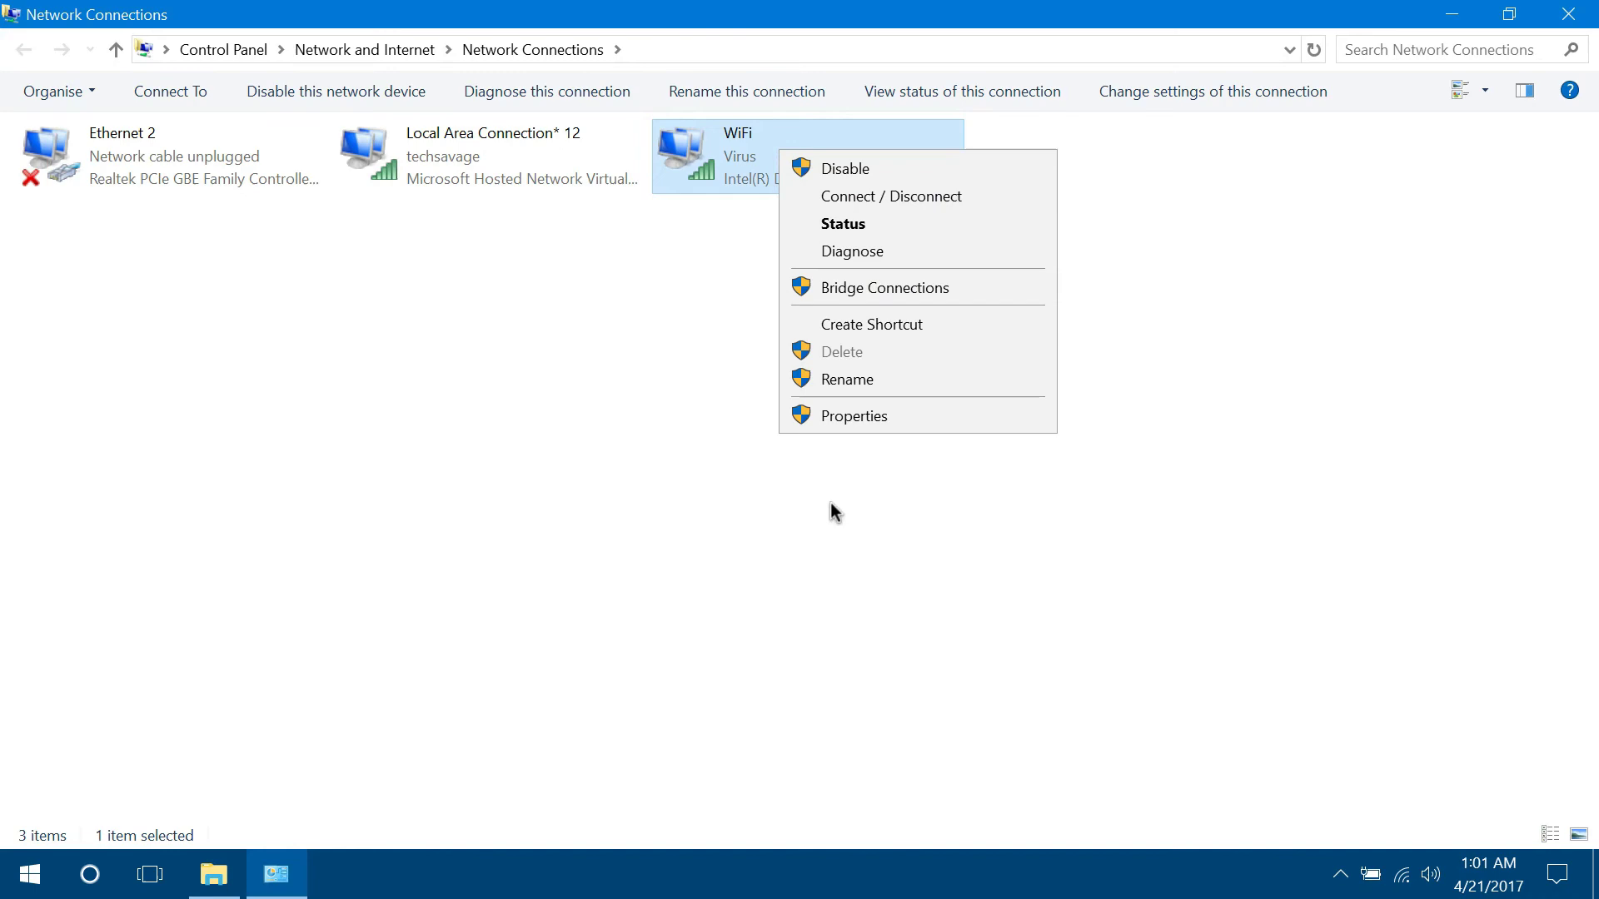
pyautogui.click(832, 416)
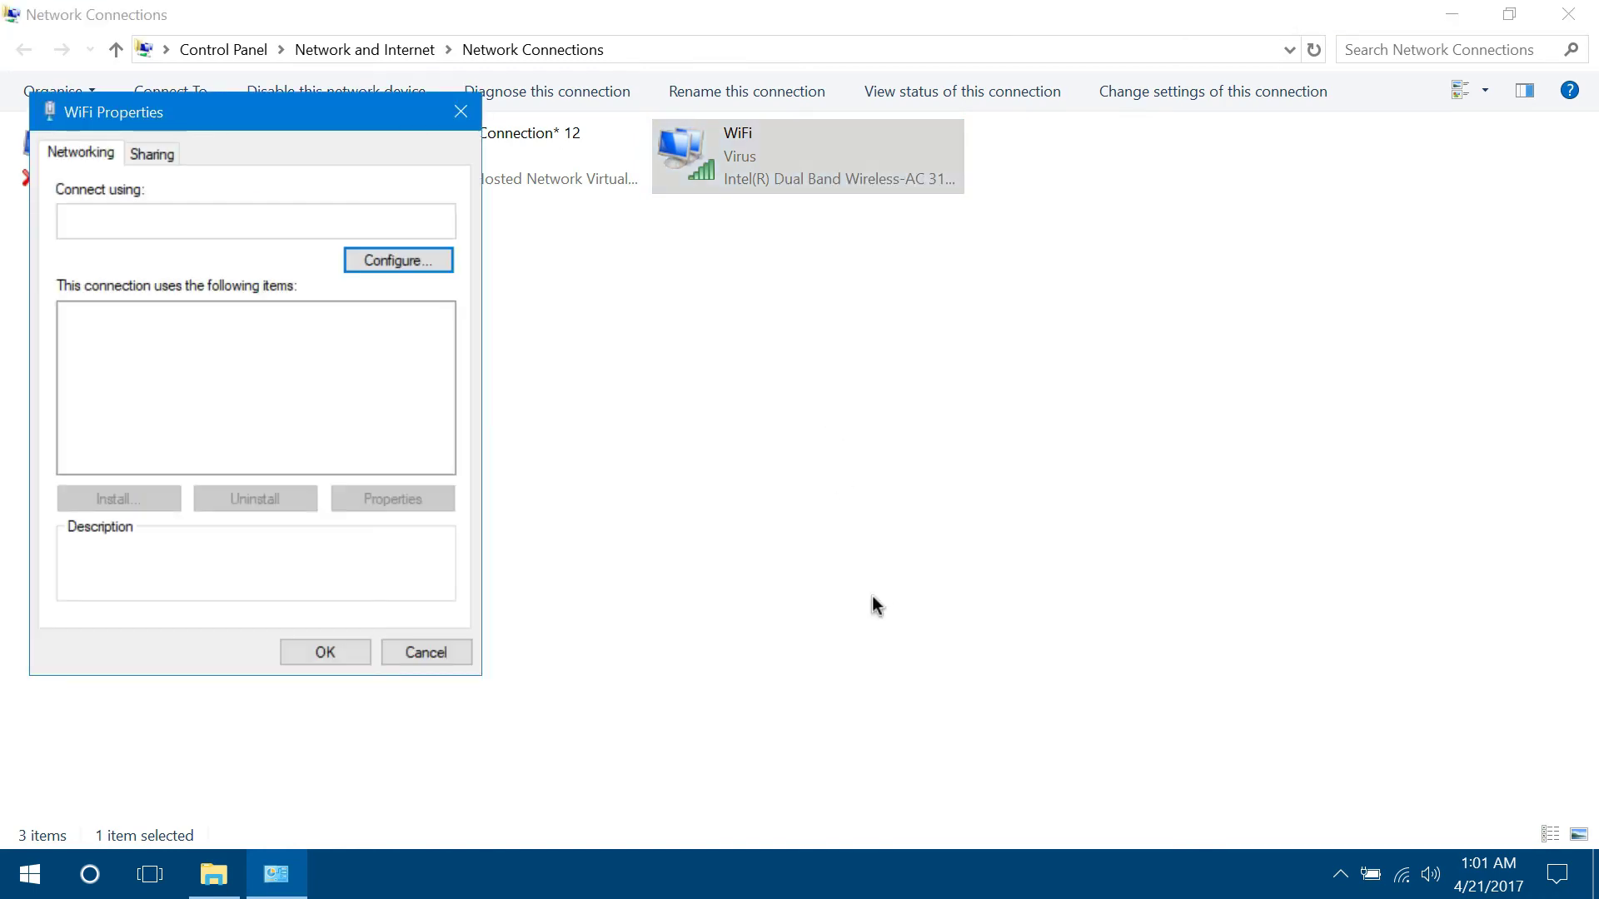
pyautogui.click(149, 152)
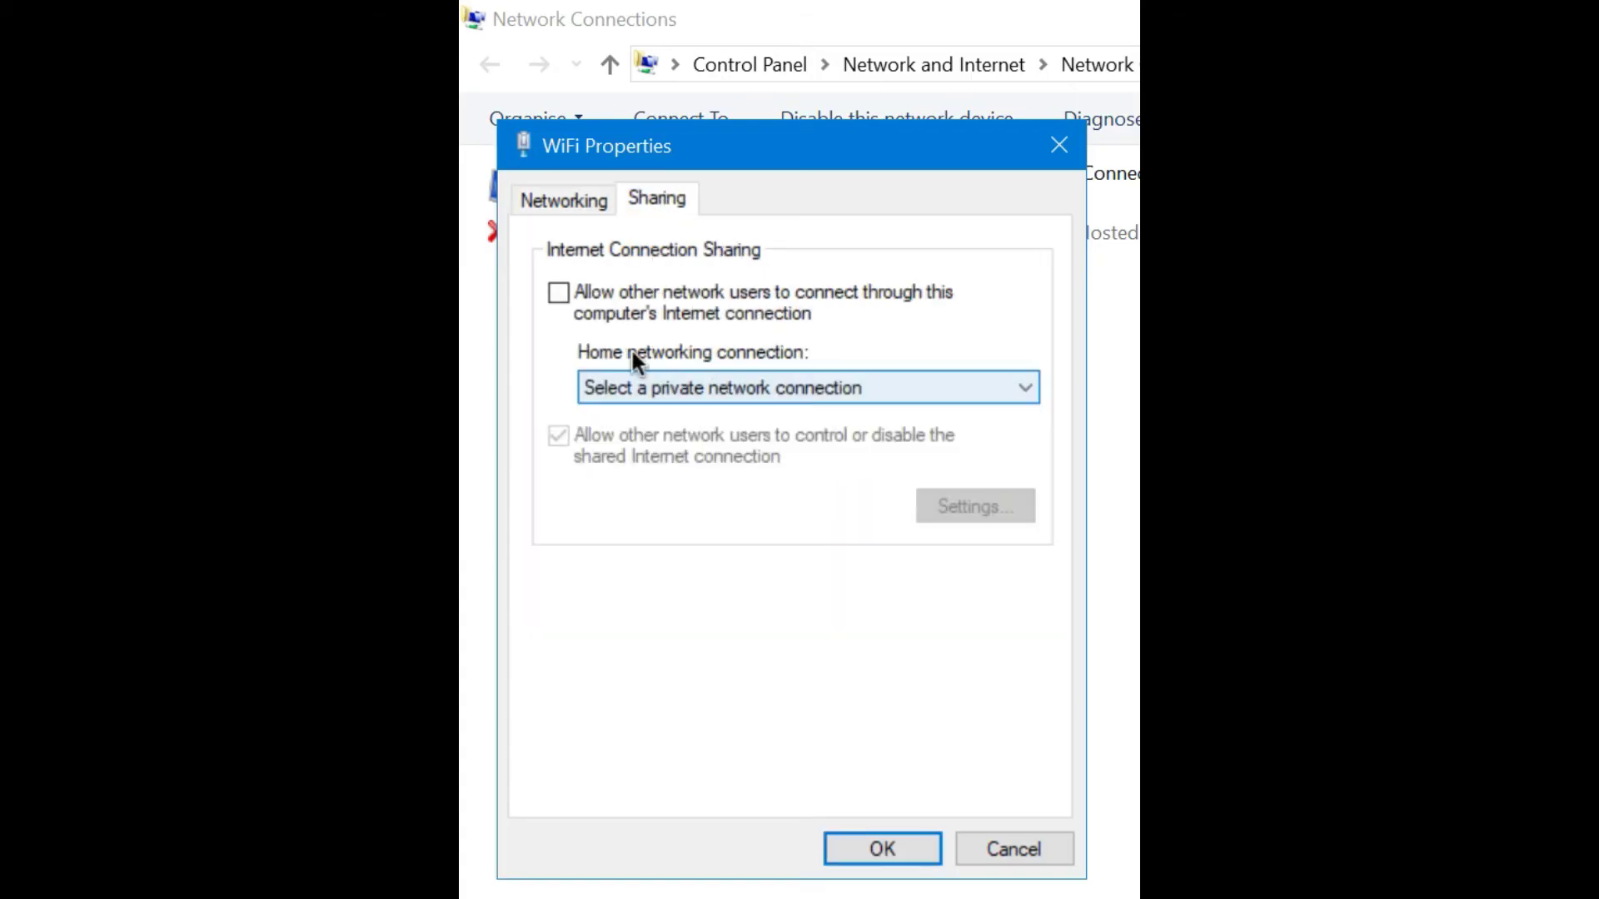
pyautogui.click(558, 295)
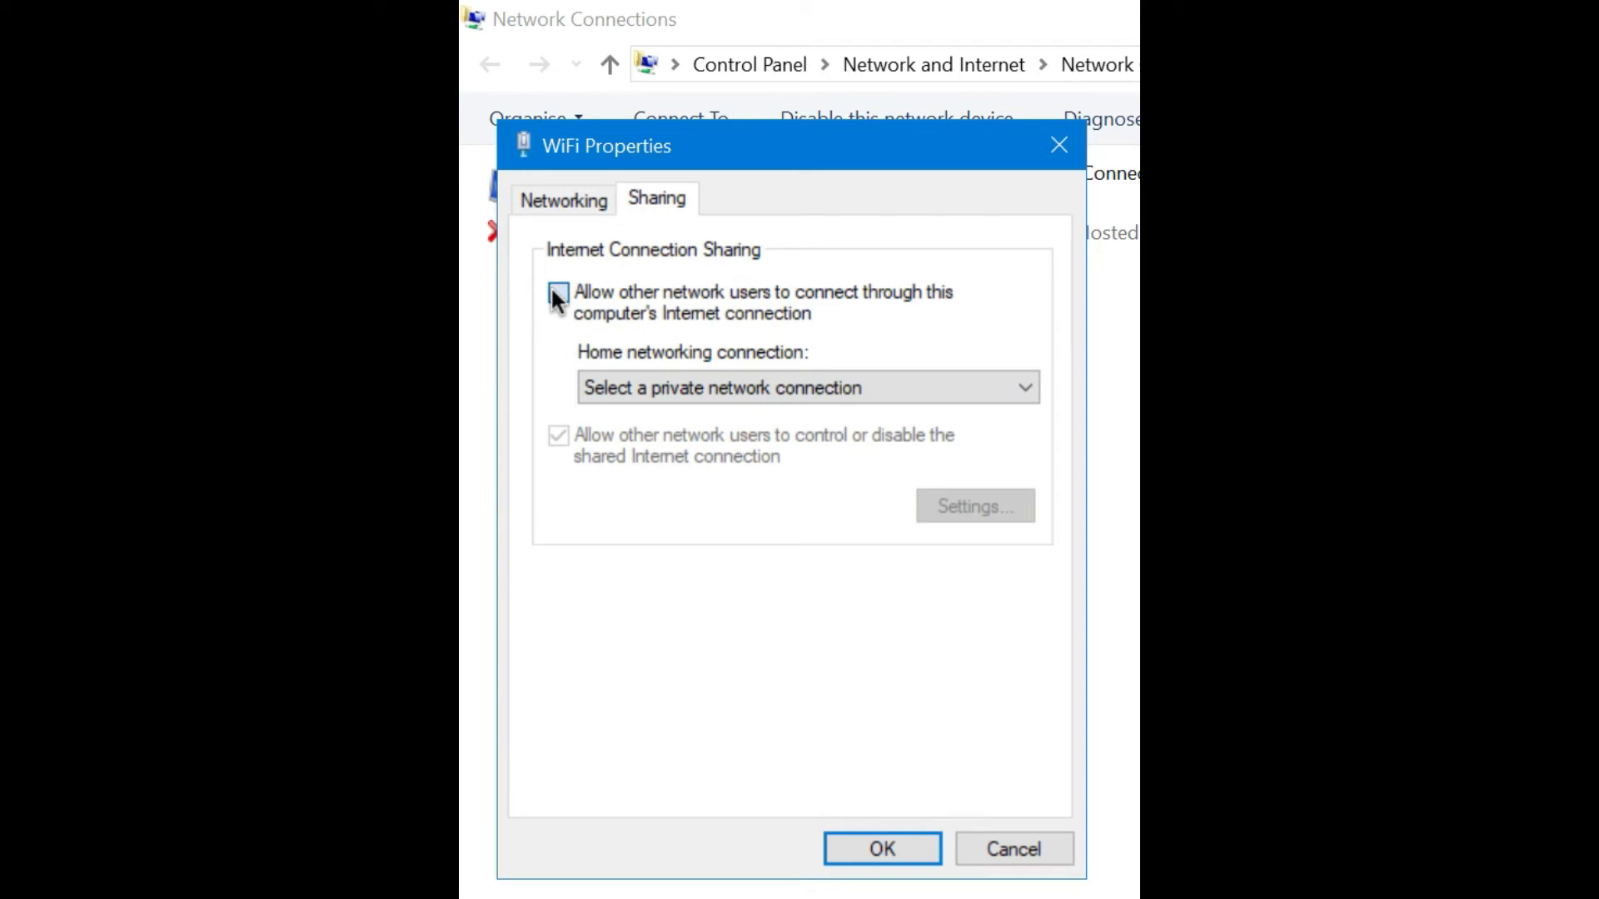
pyautogui.click(687, 388)
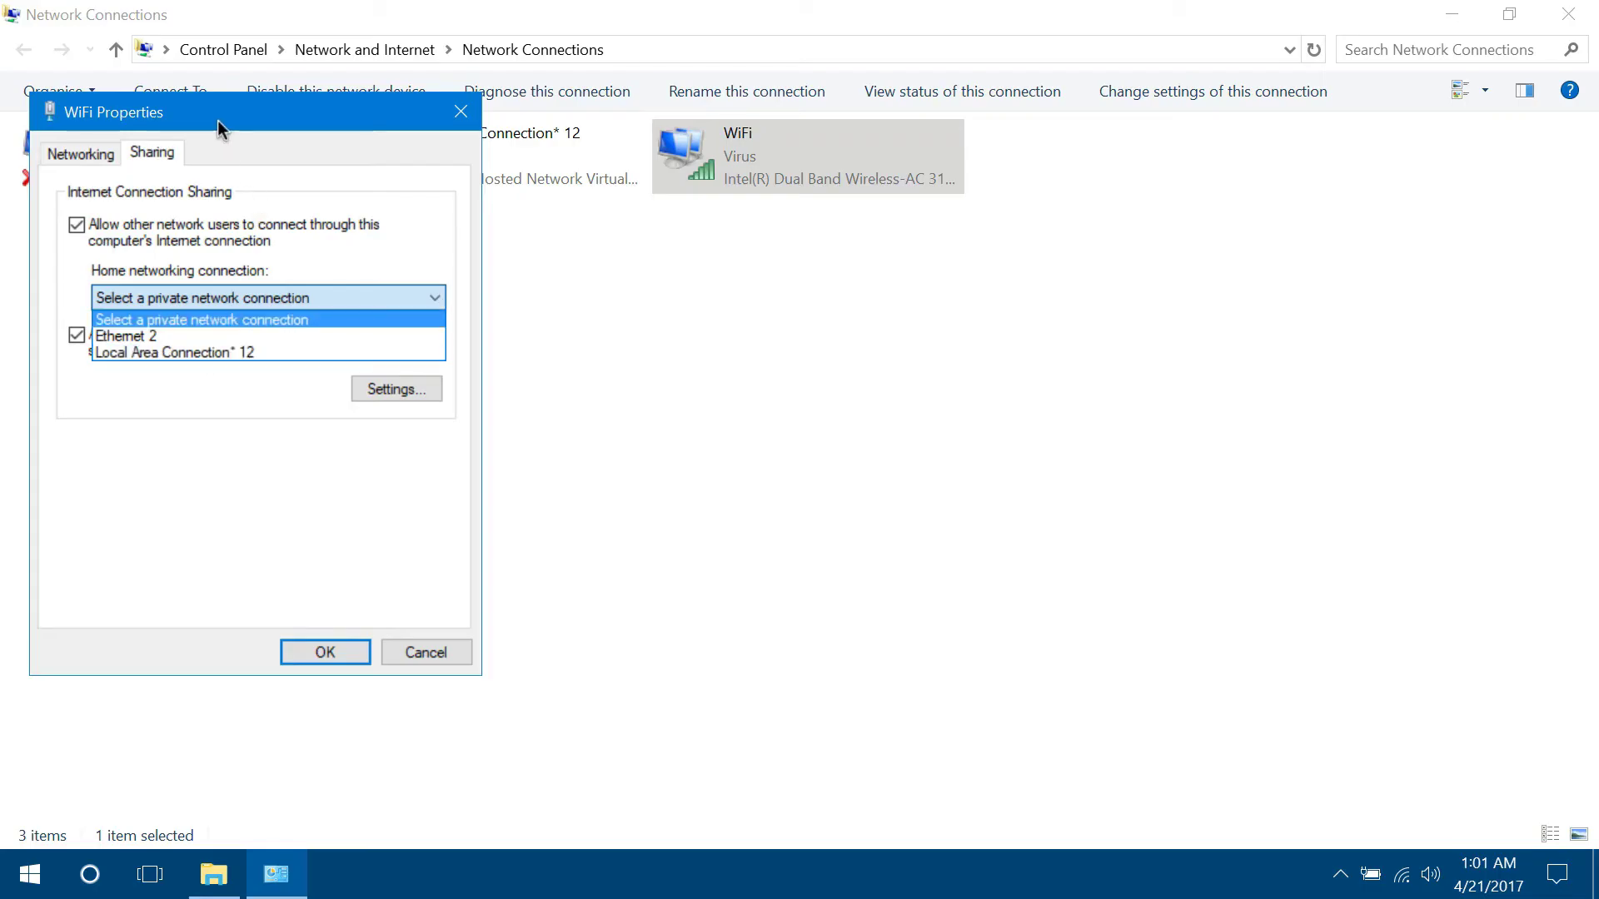
pyautogui.click(219, 131)
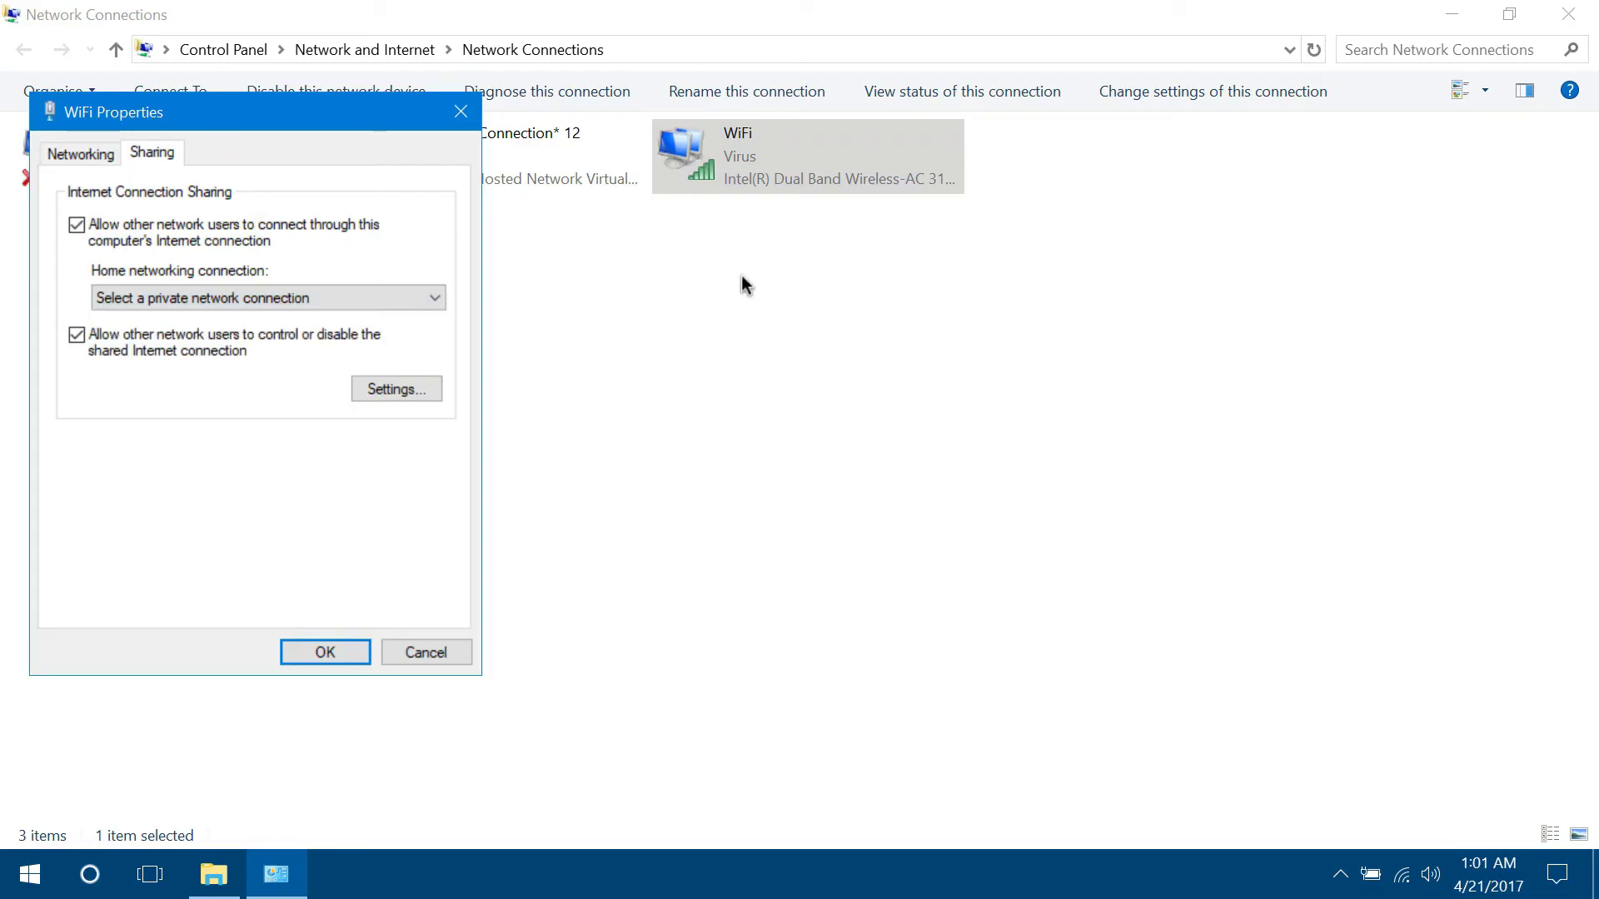
pyautogui.moveTo(363, 117); pyautogui.dragTo(1108, 317)
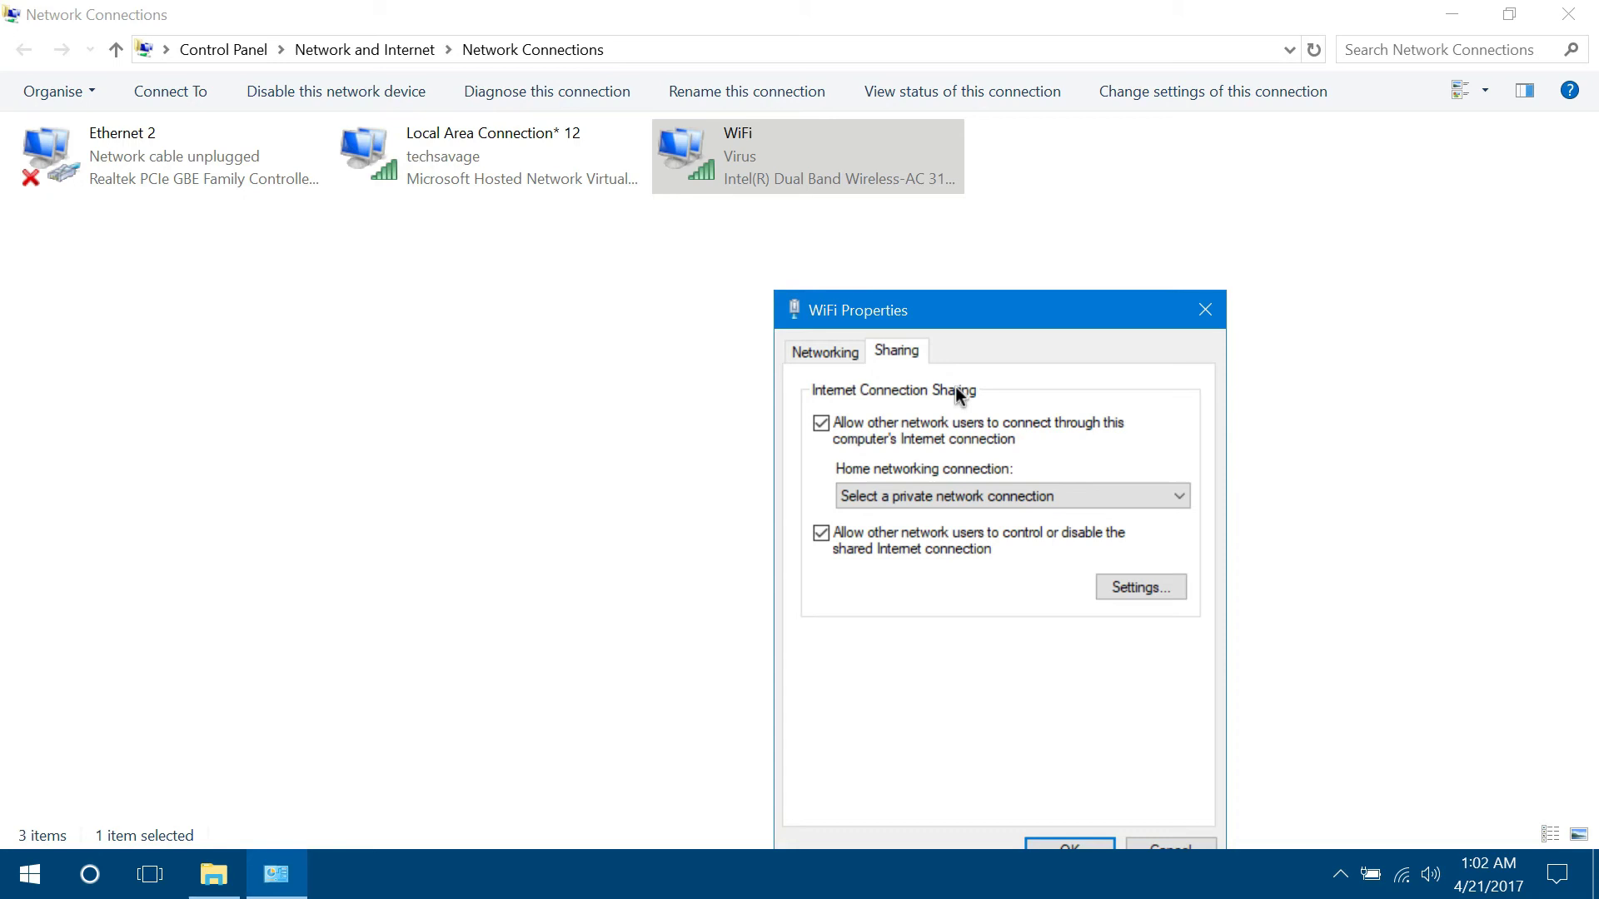
# - Choose Local Area Connection* 12 as the home network and confirm enabling sharing
pyautogui.click(937, 494)
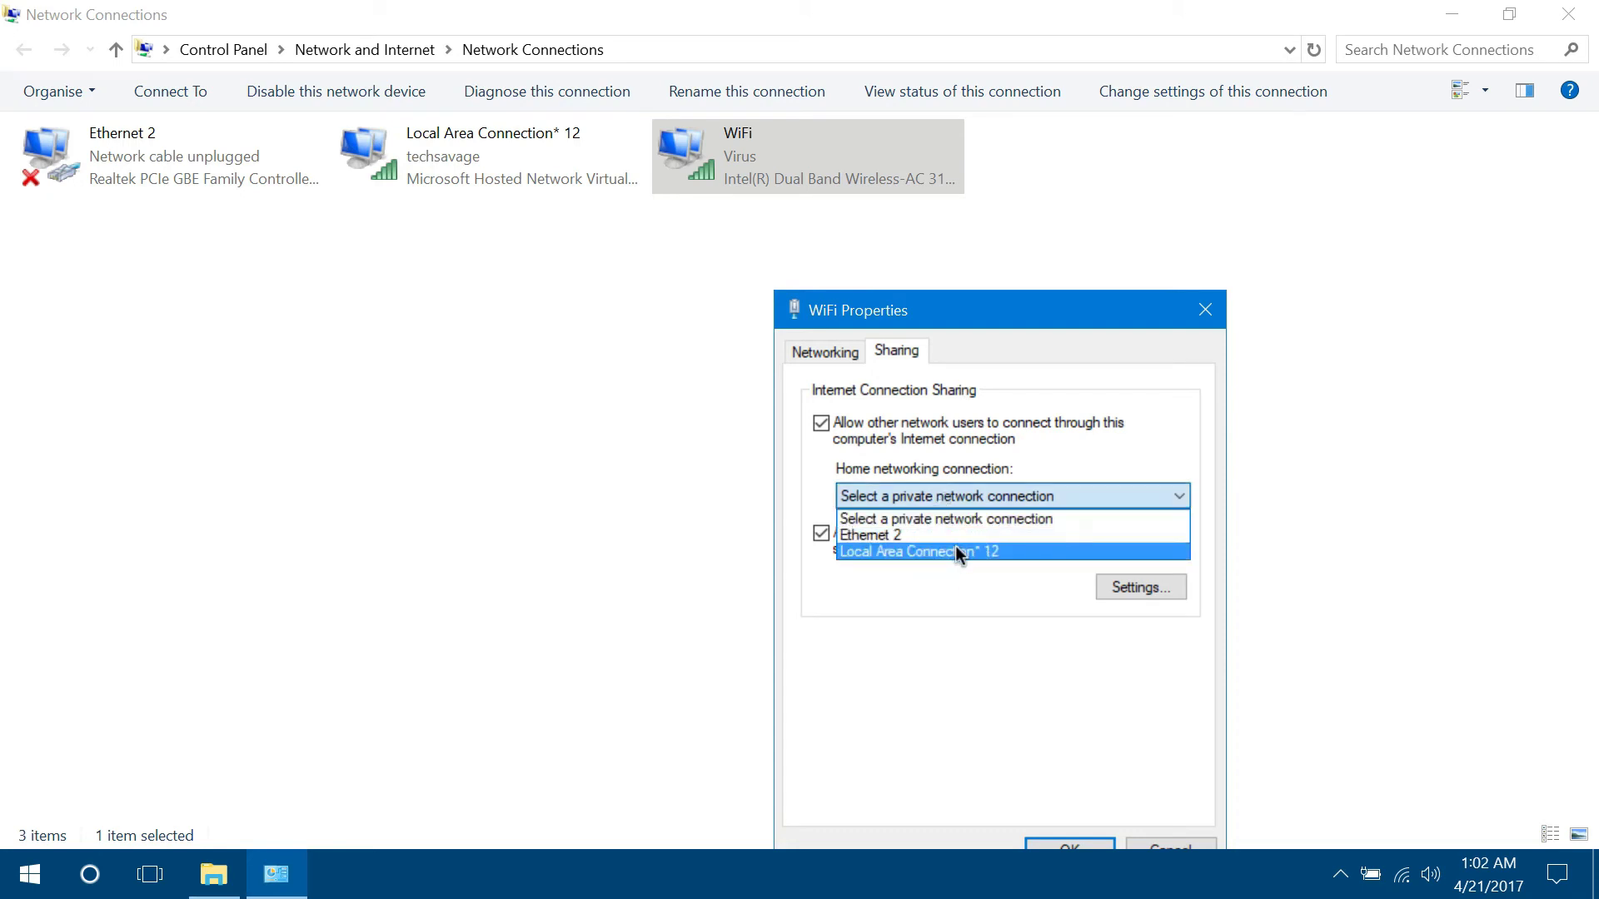
pyautogui.click(961, 554)
pyautogui.moveTo(970, 308); pyautogui.dragTo(861, 209)
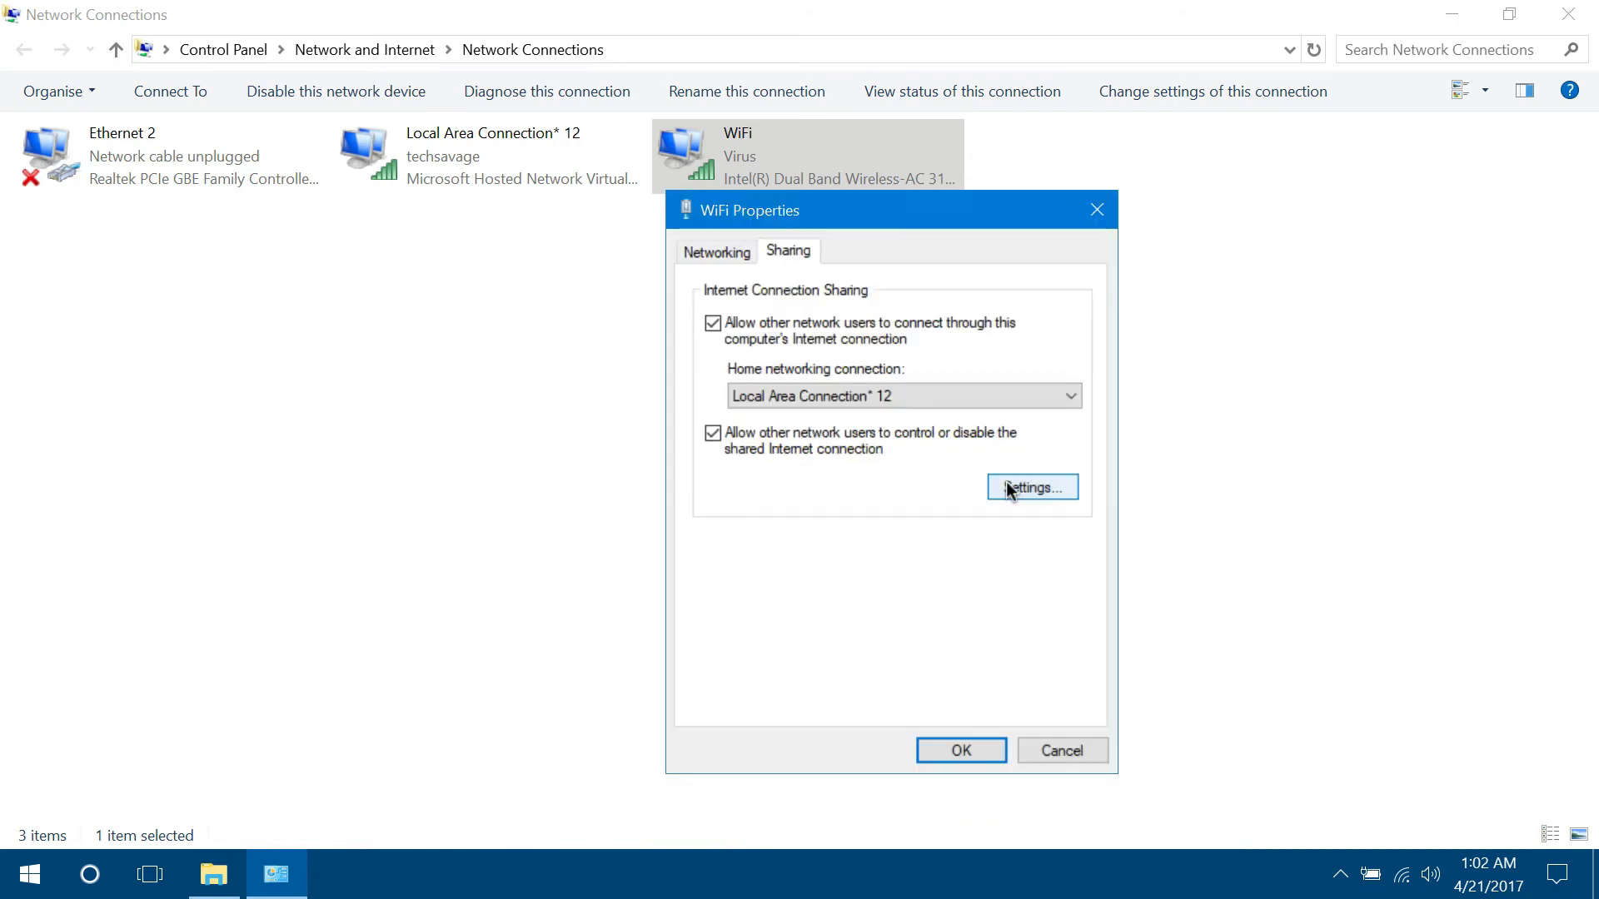
pyautogui.click(989, 751)
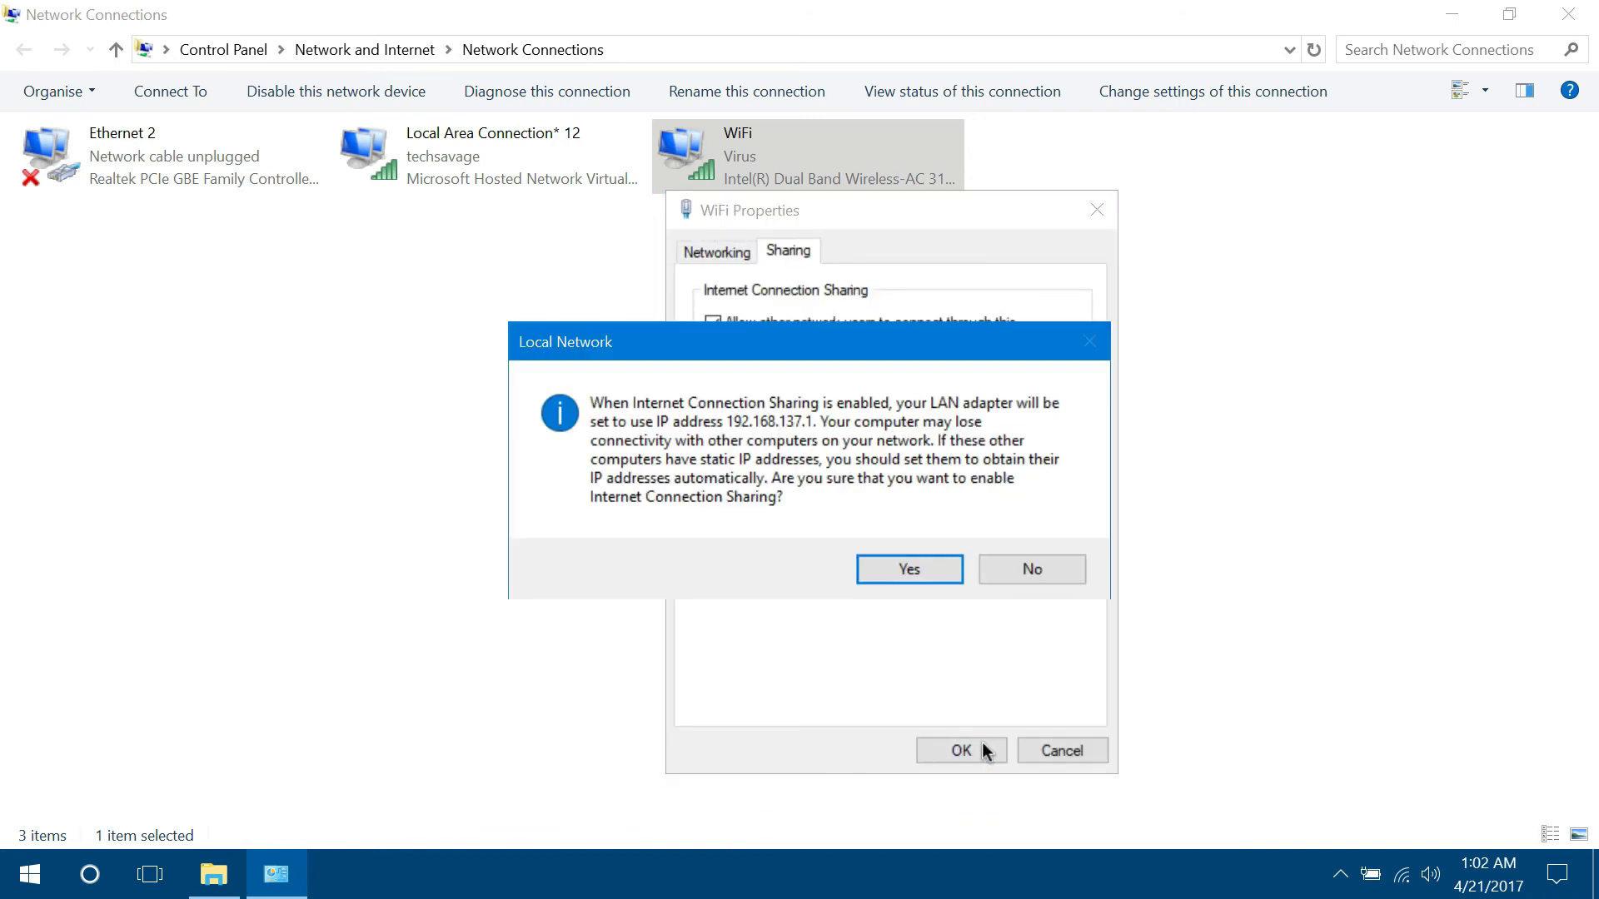
pyautogui.click(906, 579)
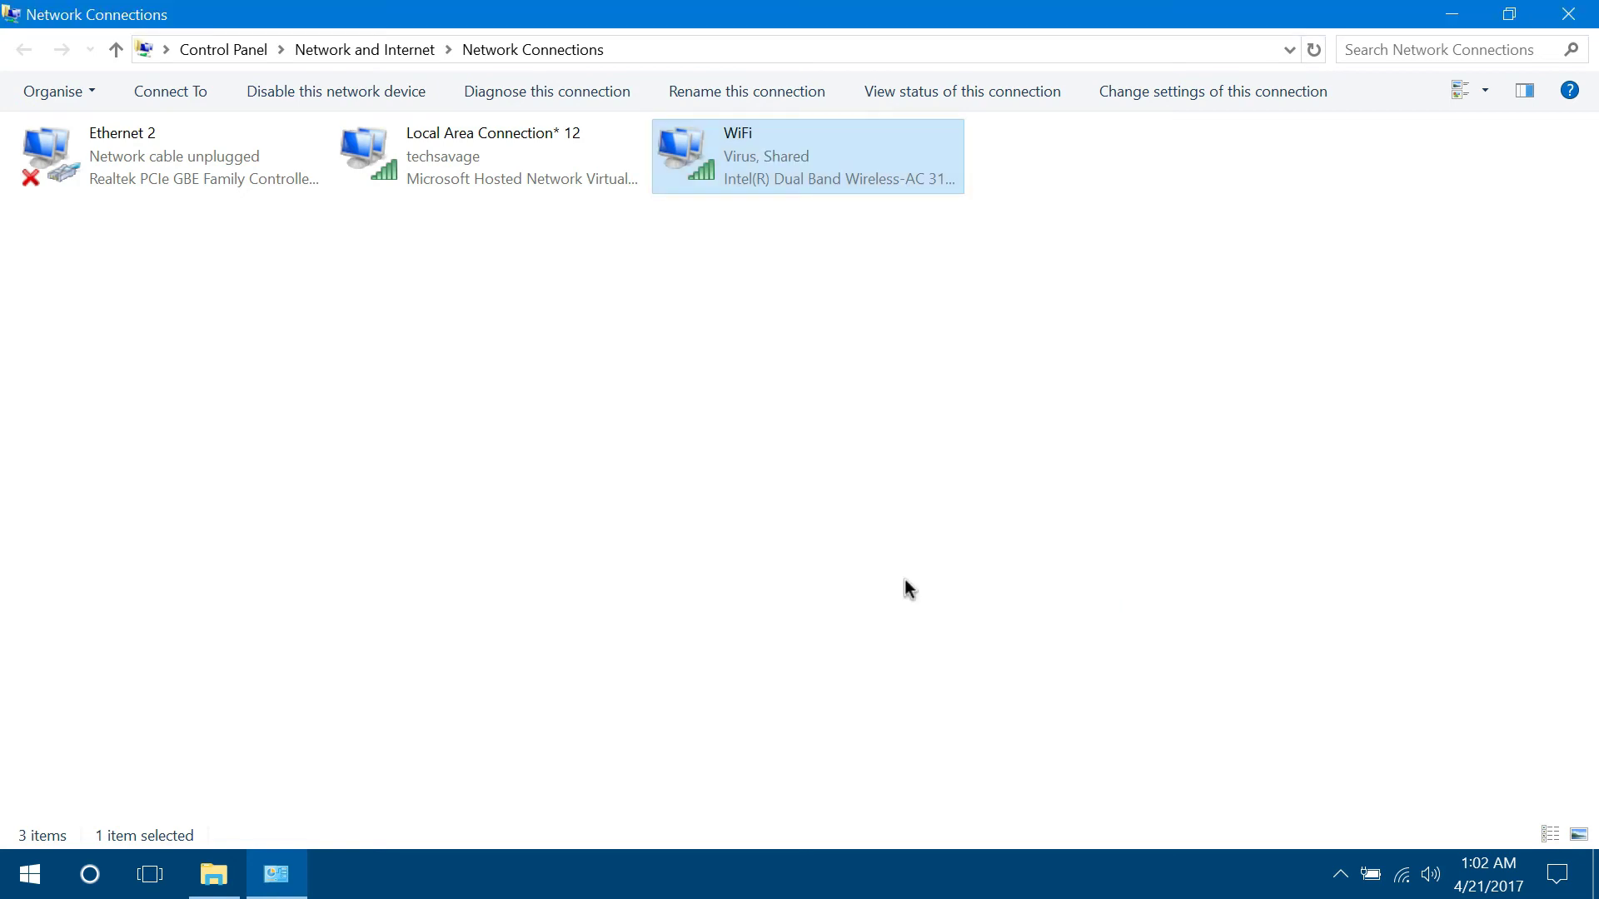
pyautogui.rightClick(904, 578)
# - On the phone's WLAN settings, join the techsavage network with its password
pyautogui.click(994, 679)
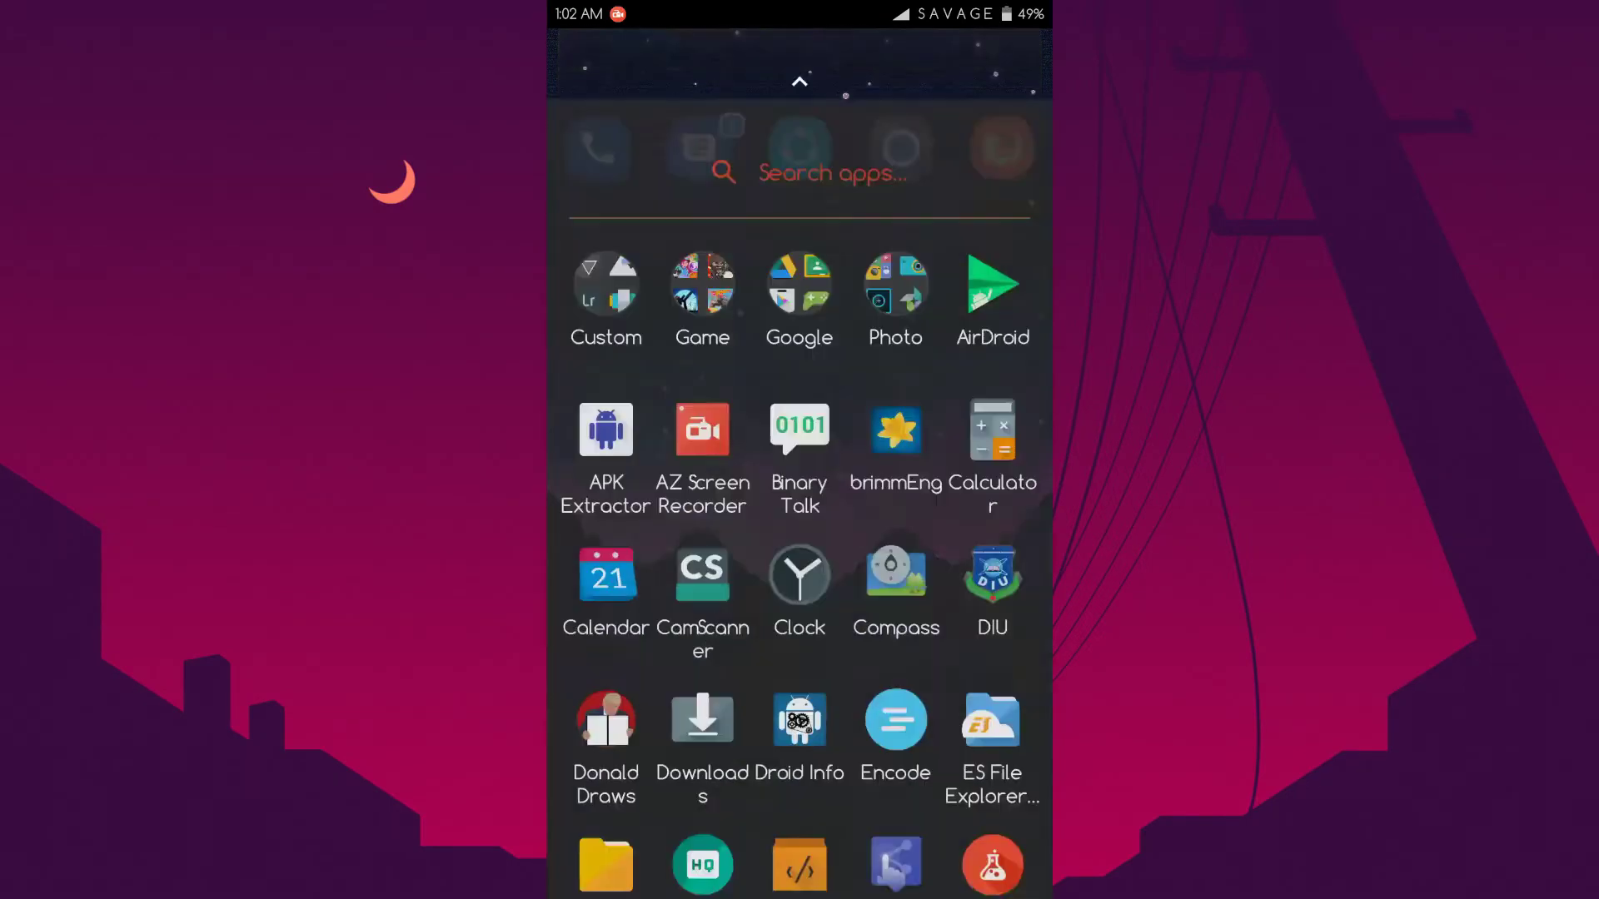
pyautogui.moveTo(849, 37); pyautogui.dragTo(846, 561)
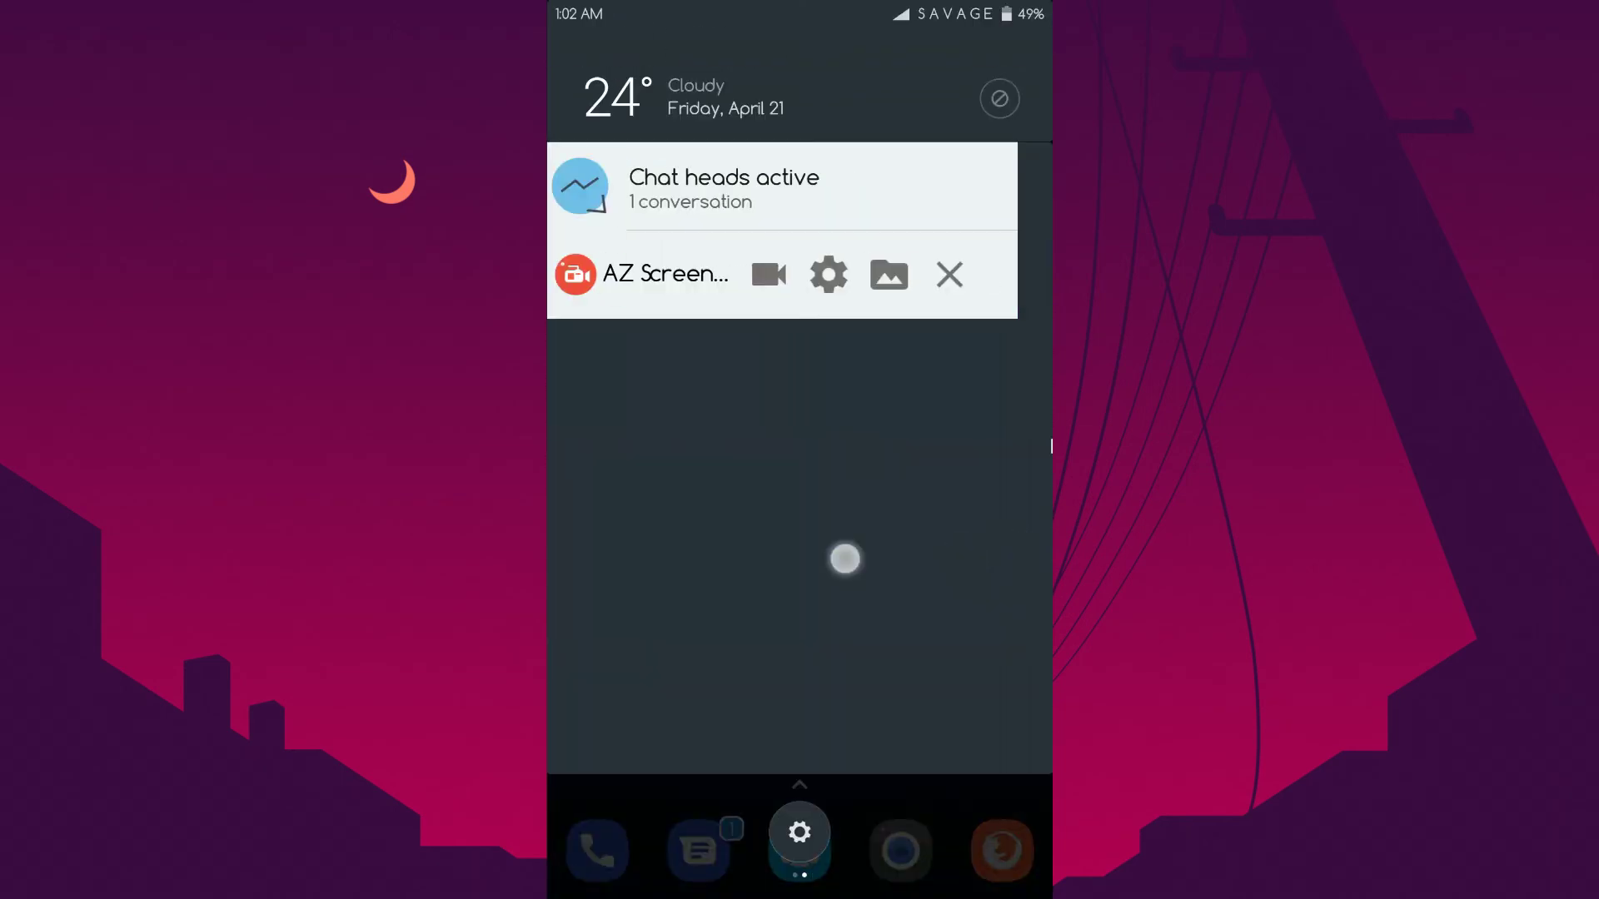
pyautogui.click(815, 396)
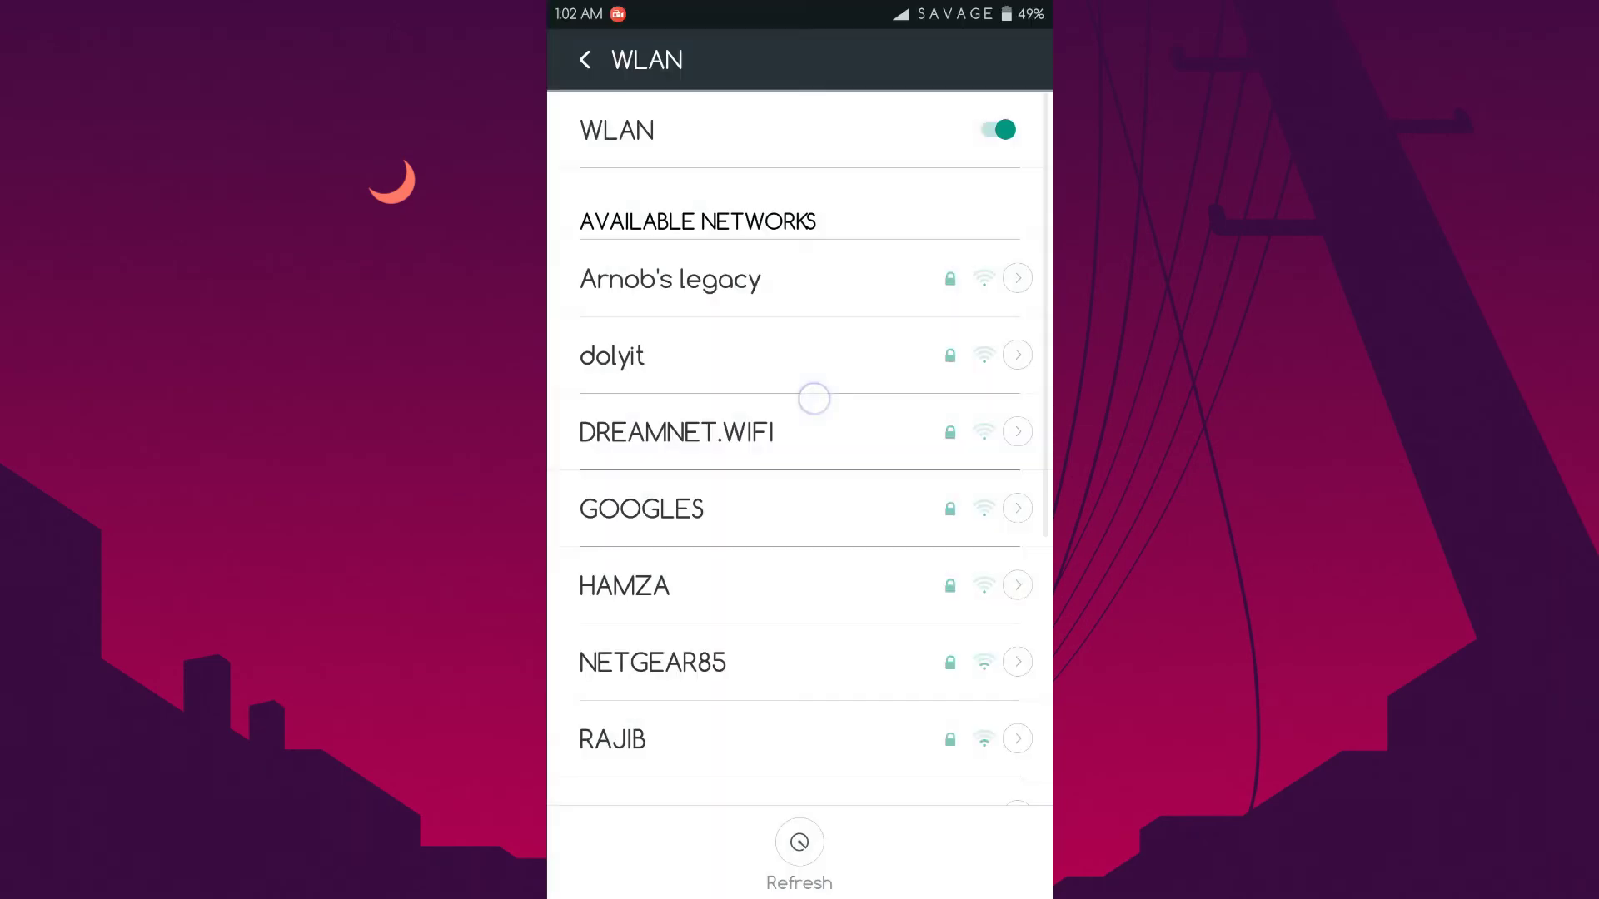
pyautogui.moveTo(801, 649); pyautogui.dragTo(799, 312)
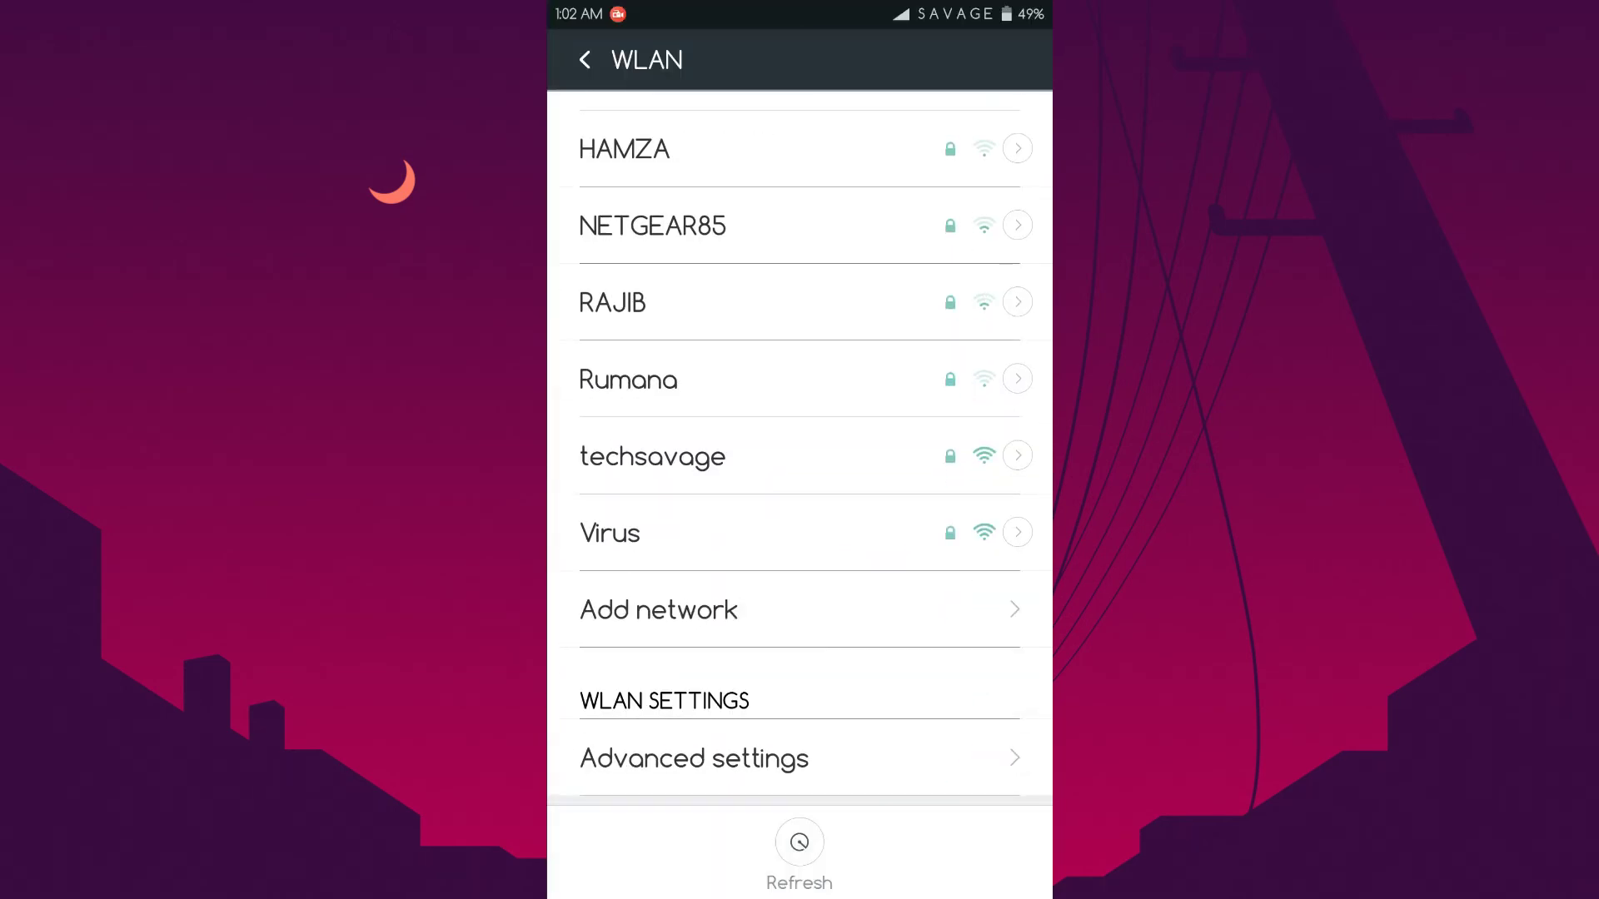
pyautogui.moveTo(867, 375)
pyautogui.mouseDown()
pyautogui.moveTo(866, 600)
pyautogui.moveTo(868, 451)
pyautogui.mouseUp()
pyautogui.moveTo(732, 507); pyautogui.dragTo(810, 501)
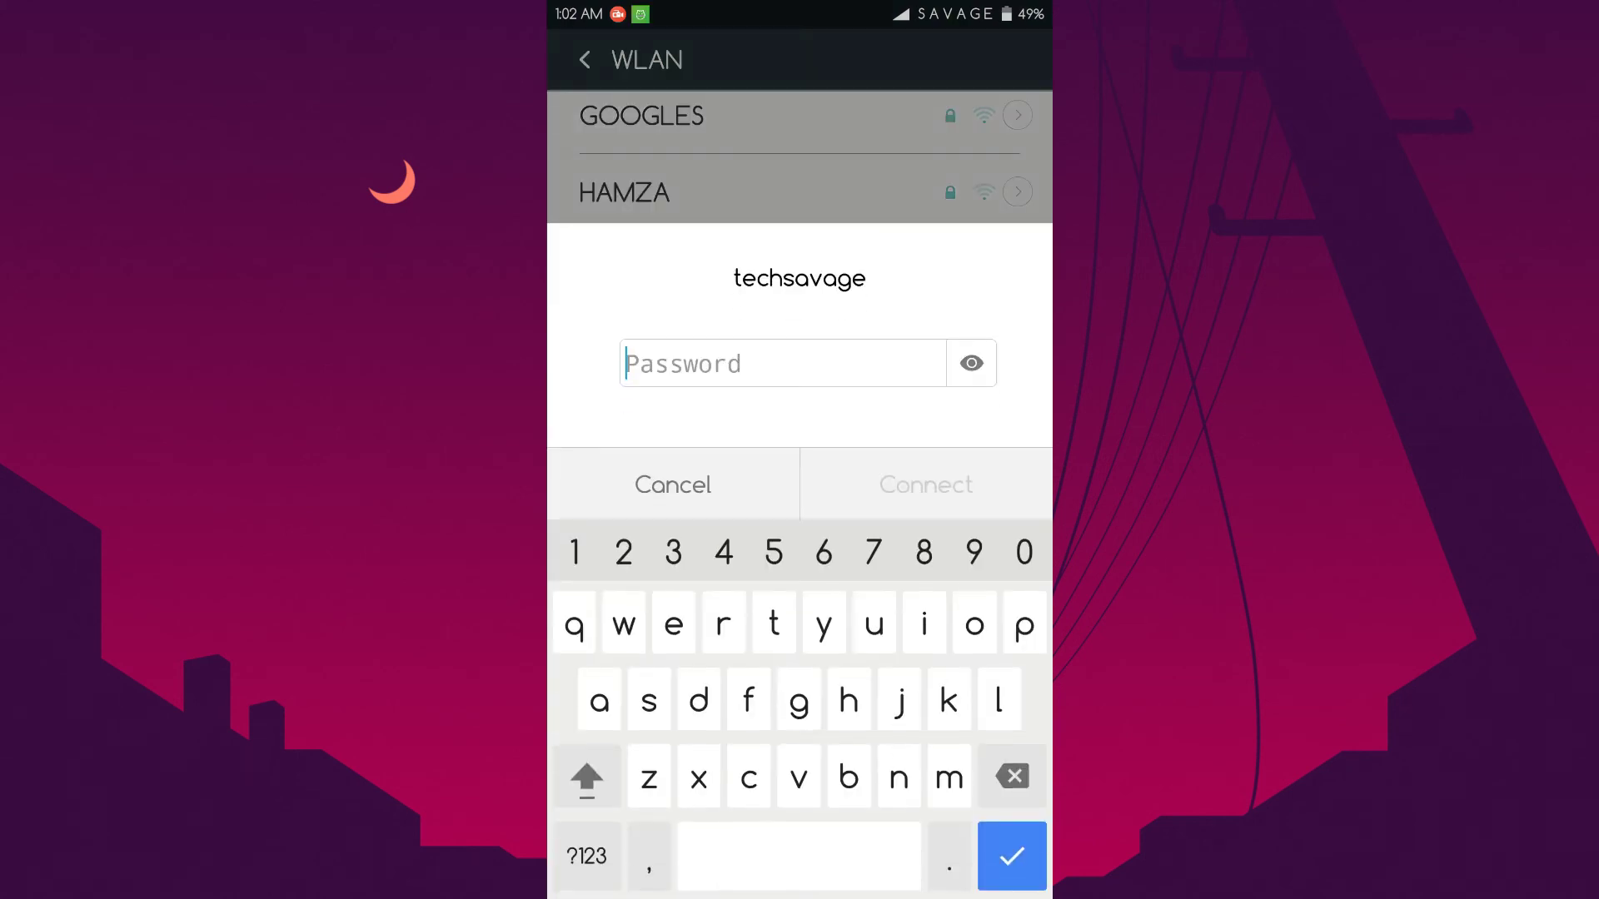
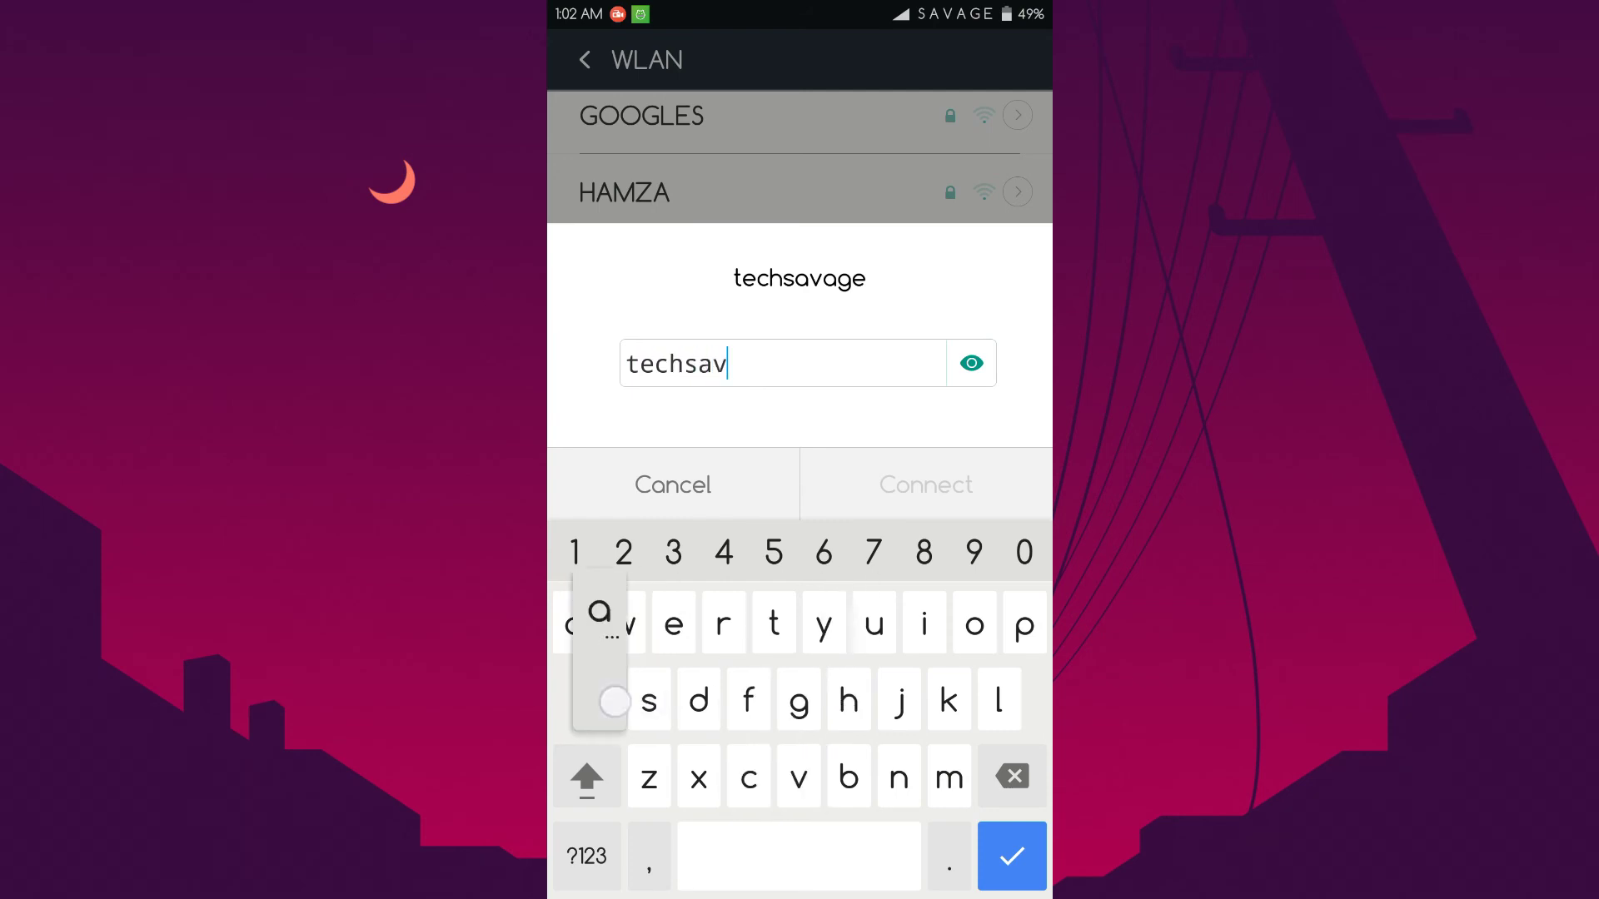
pyautogui.click(927, 485)
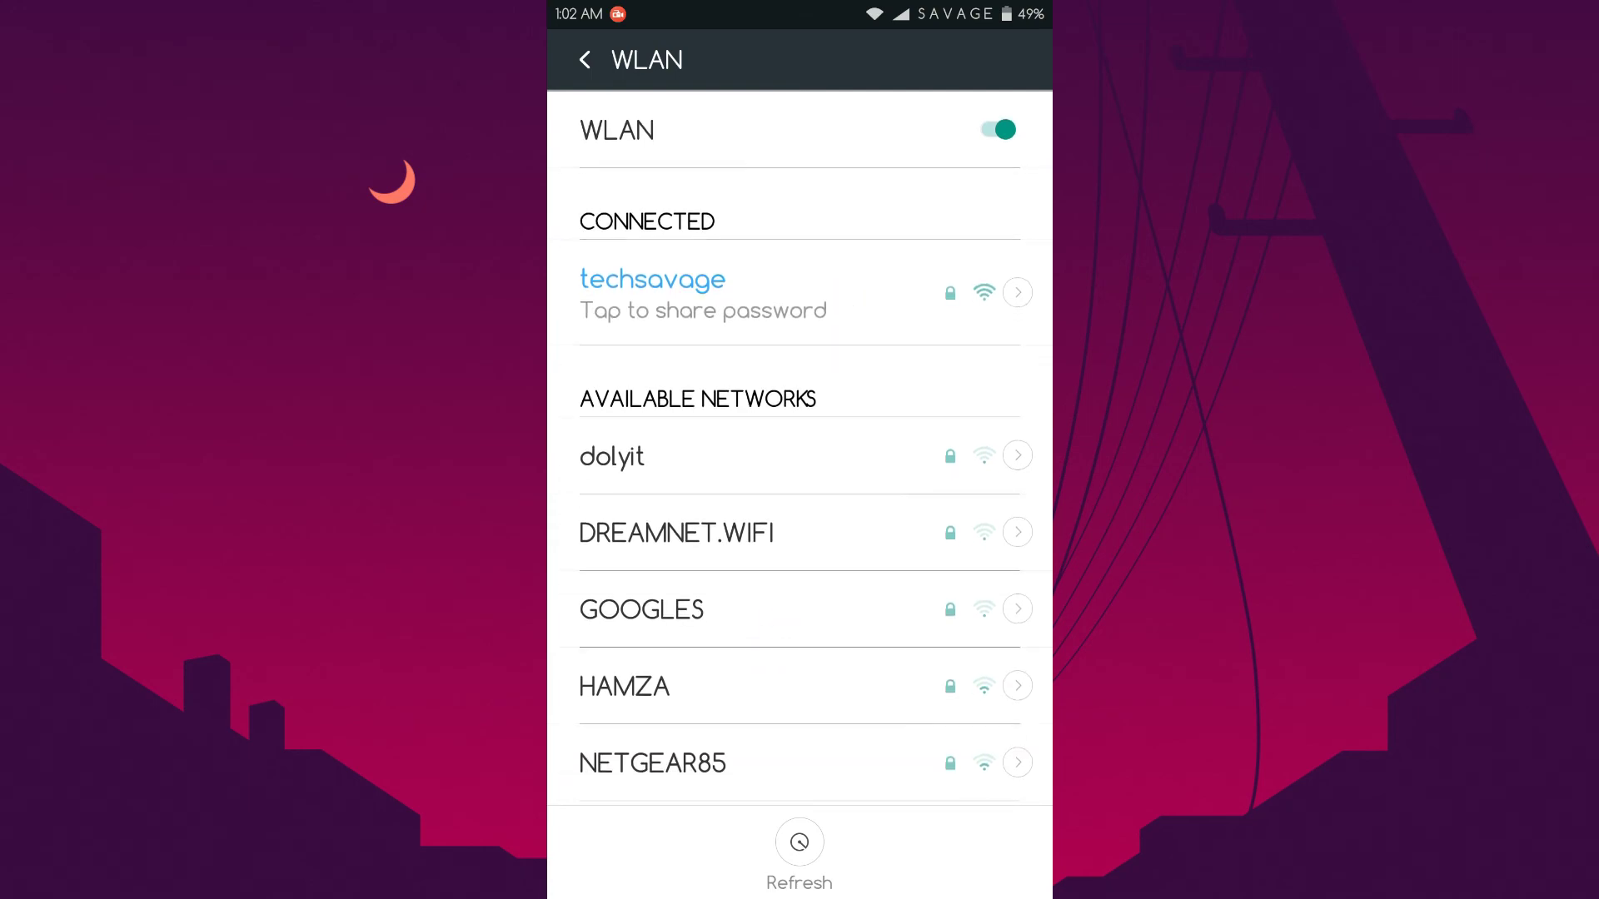
# - From the phone's home screen, Google 'est time' to show the current Eastern Time
pyautogui.press('Home')
pyautogui.moveTo(801, 13); pyautogui.dragTo(832, 545)
pyautogui.click(917, 771)
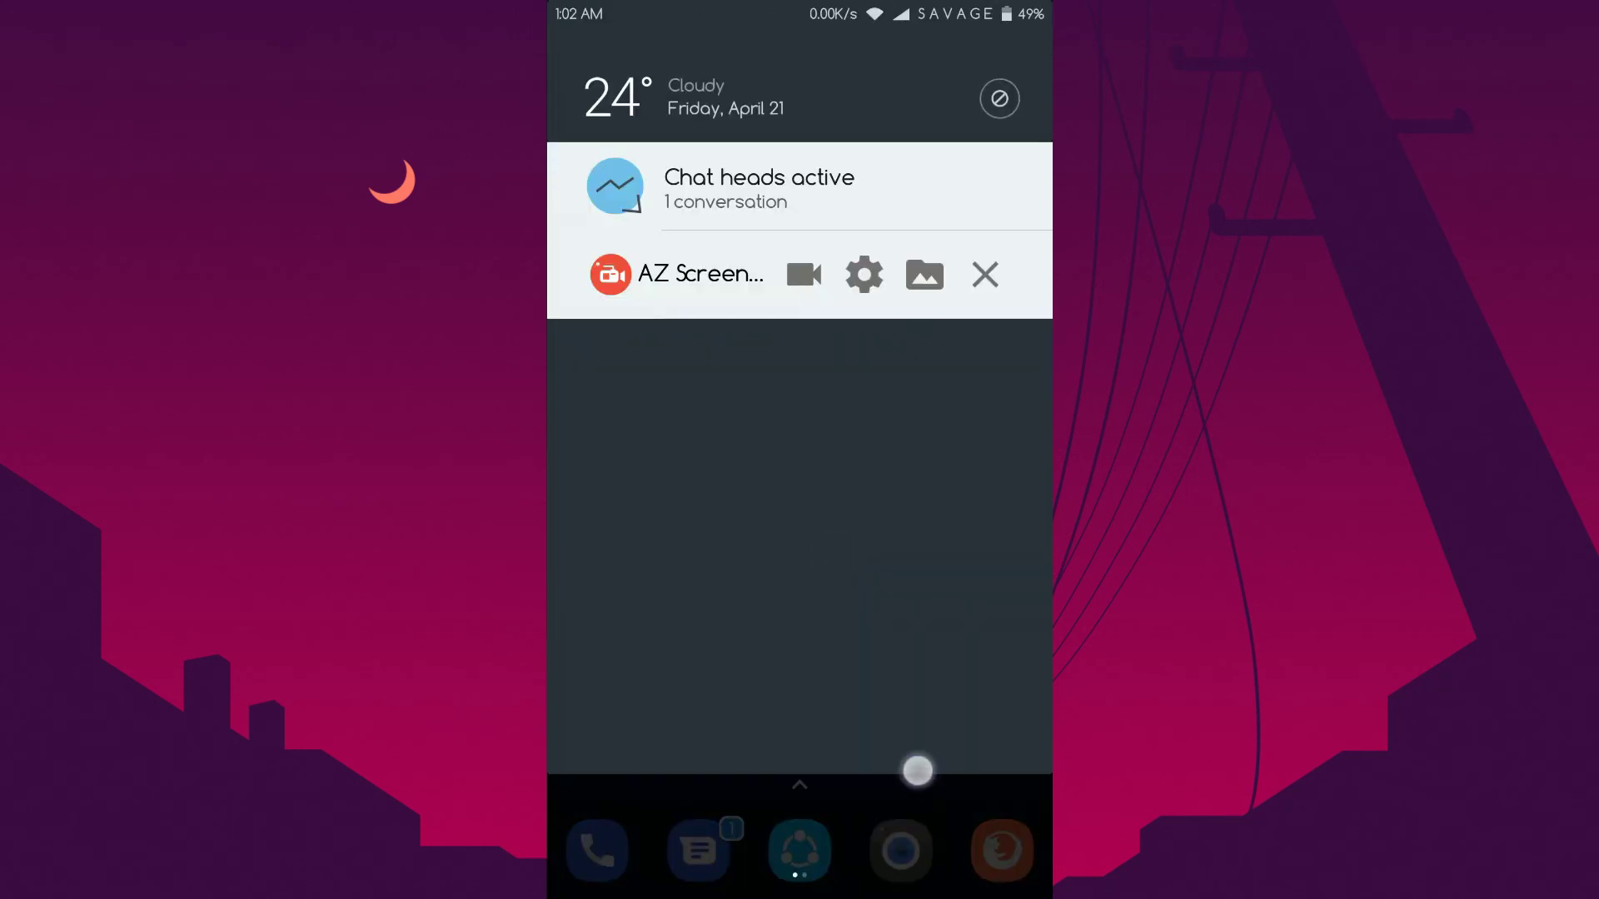
pyautogui.click(818, 91)
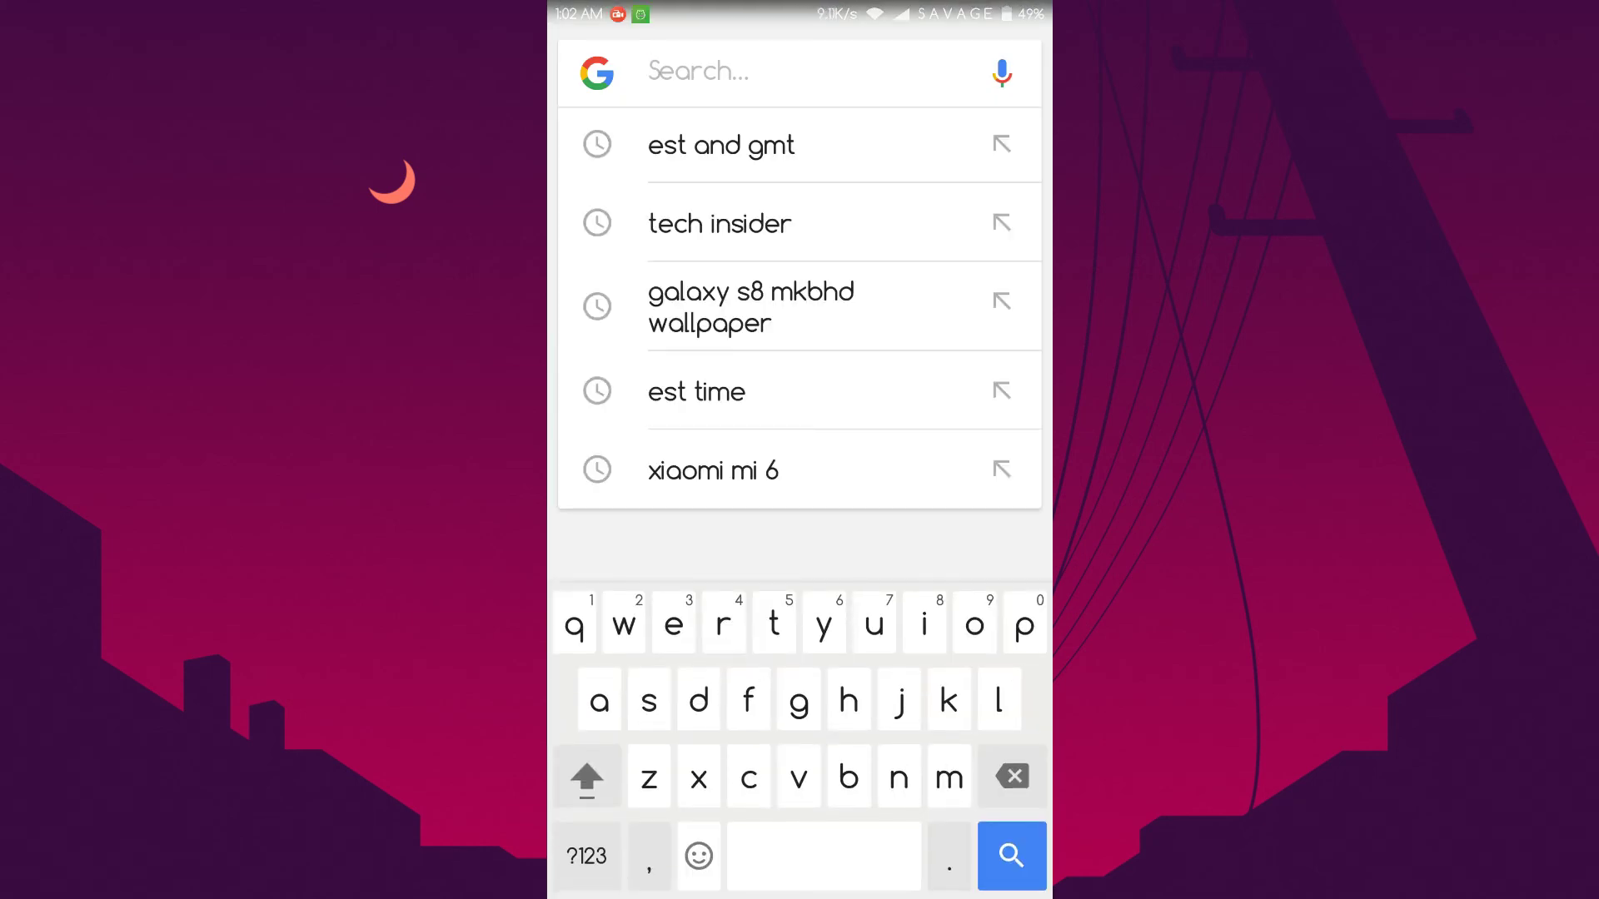
pyautogui.click(762, 394)
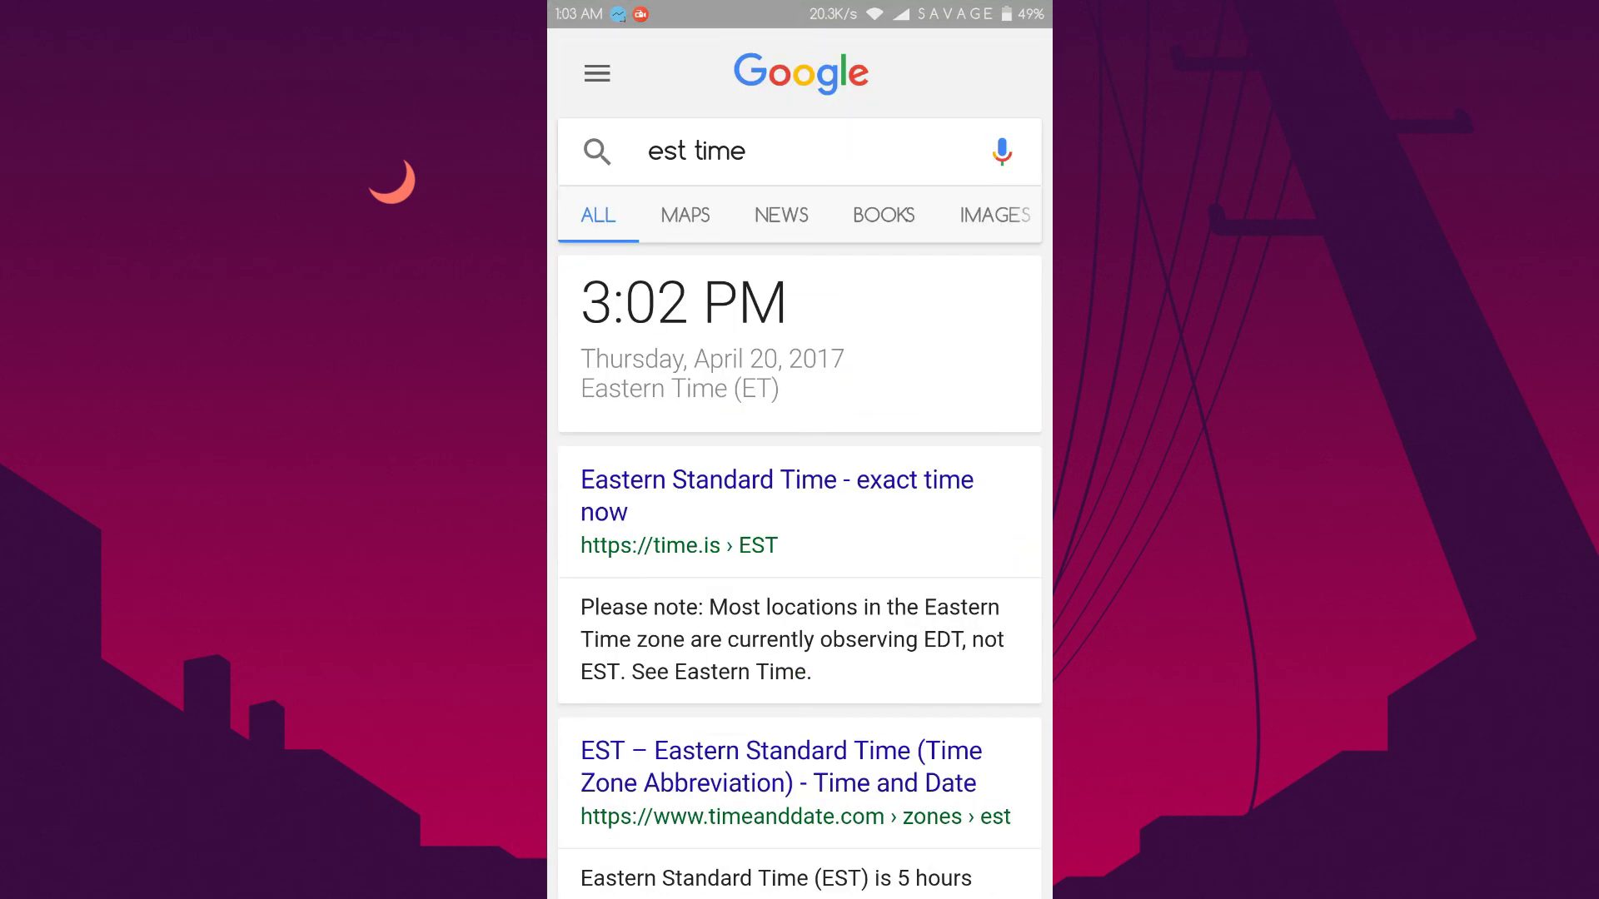
pyautogui.scroll(-10, 725, 444)
pyautogui.scroll(10, 912, 247)
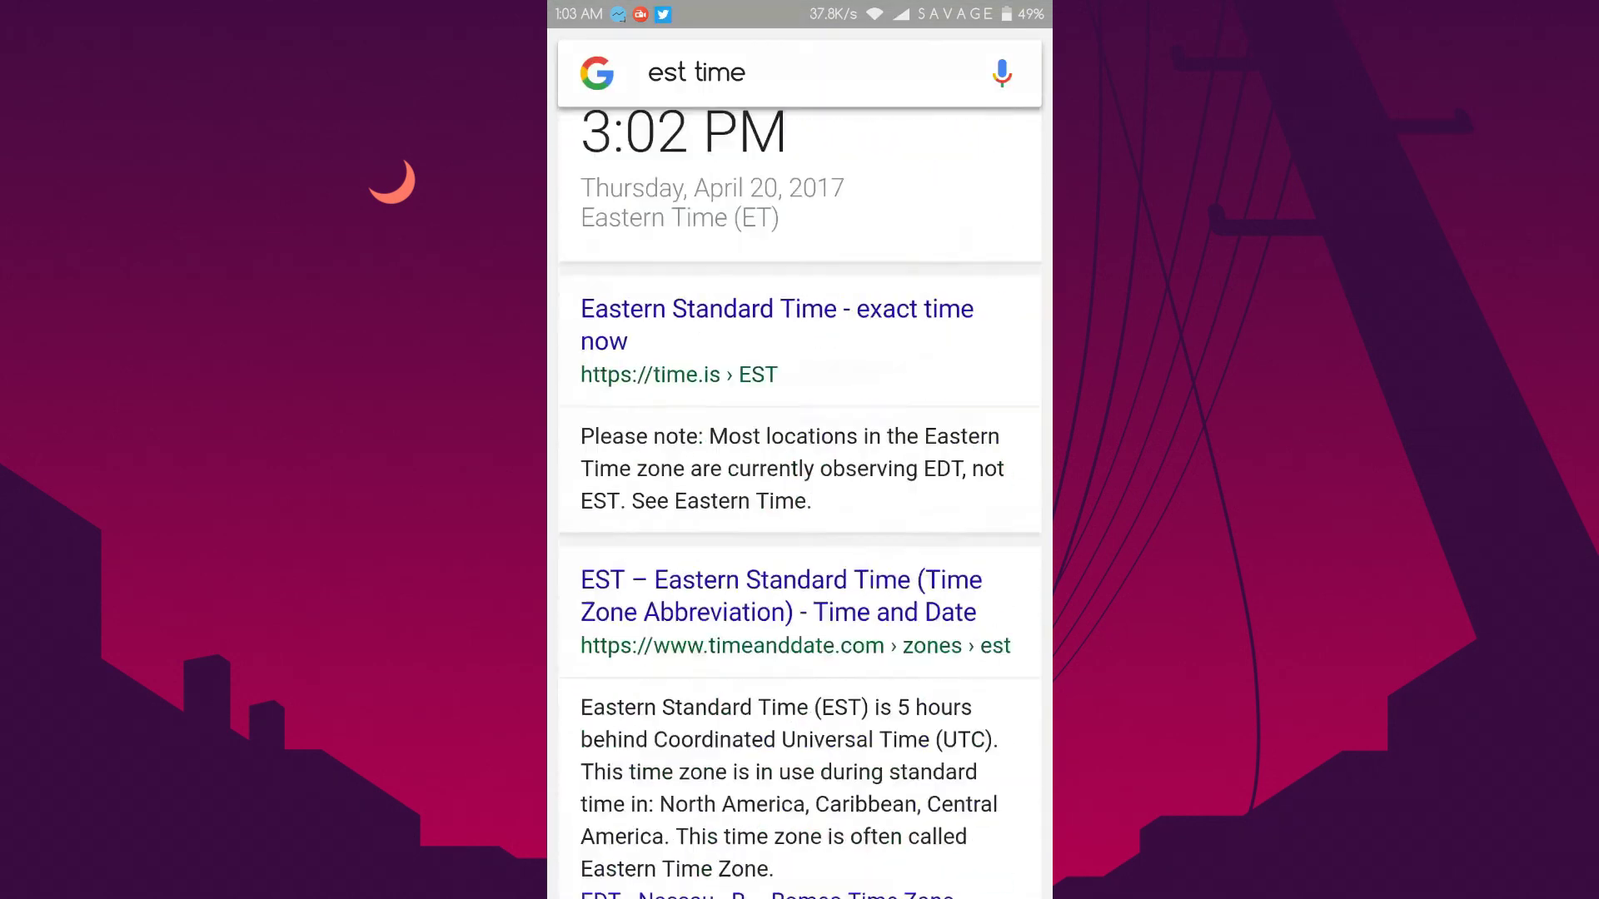
pyautogui.scroll(-10, 800, 501)
pyautogui.scroll(10, 801, 501)
pyautogui.scroll(-10, 800, 500)
pyautogui.scroll(10, 799, 500)
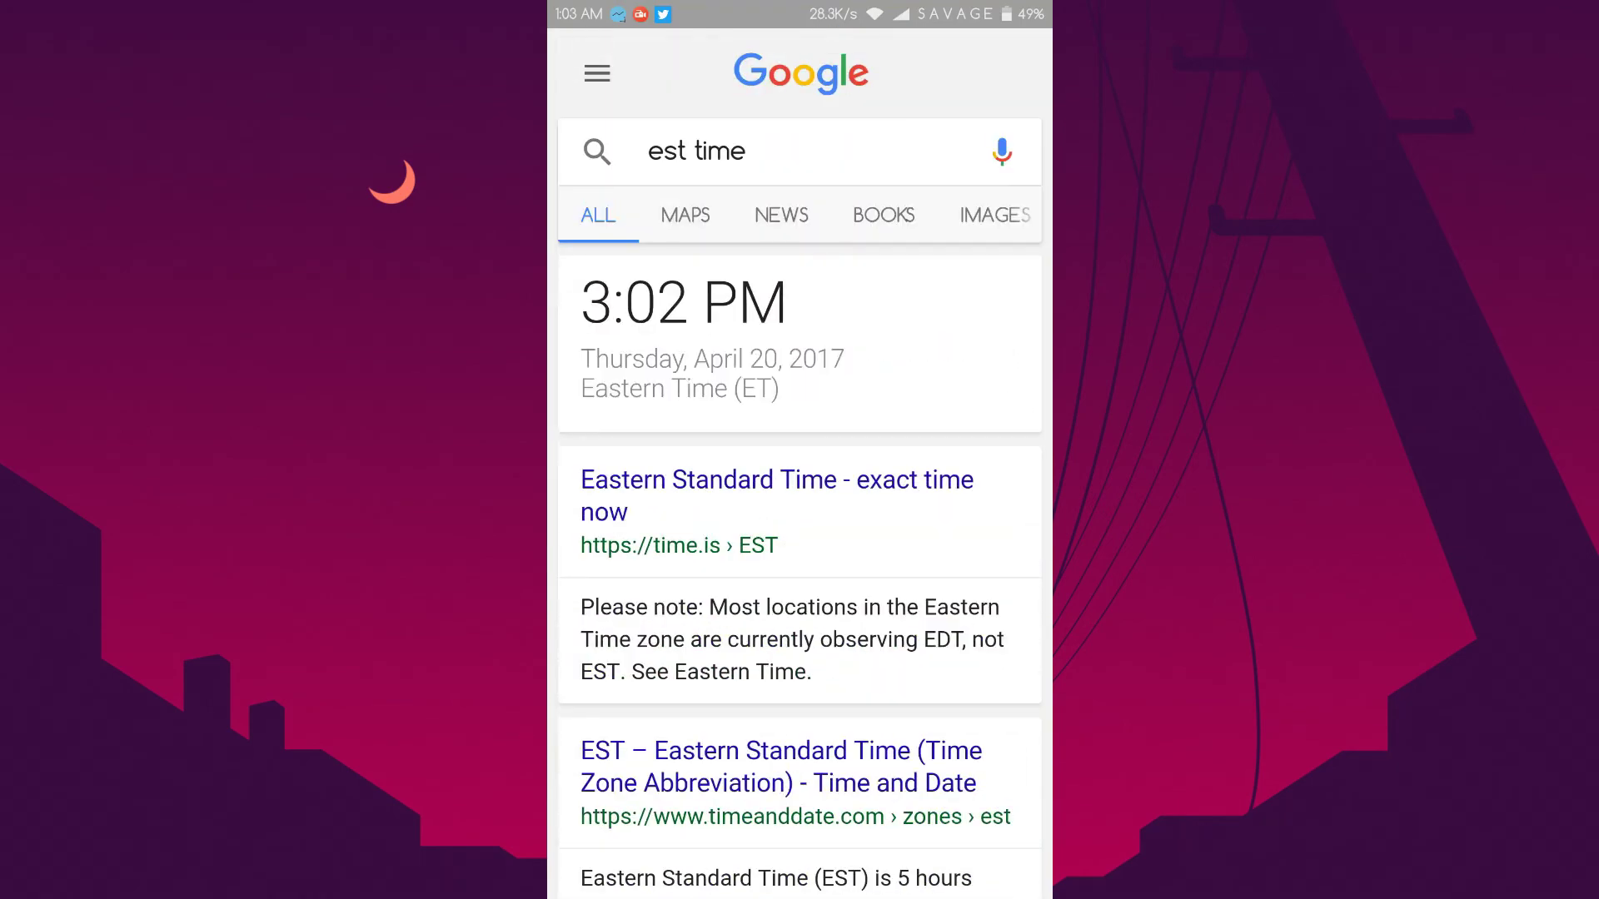